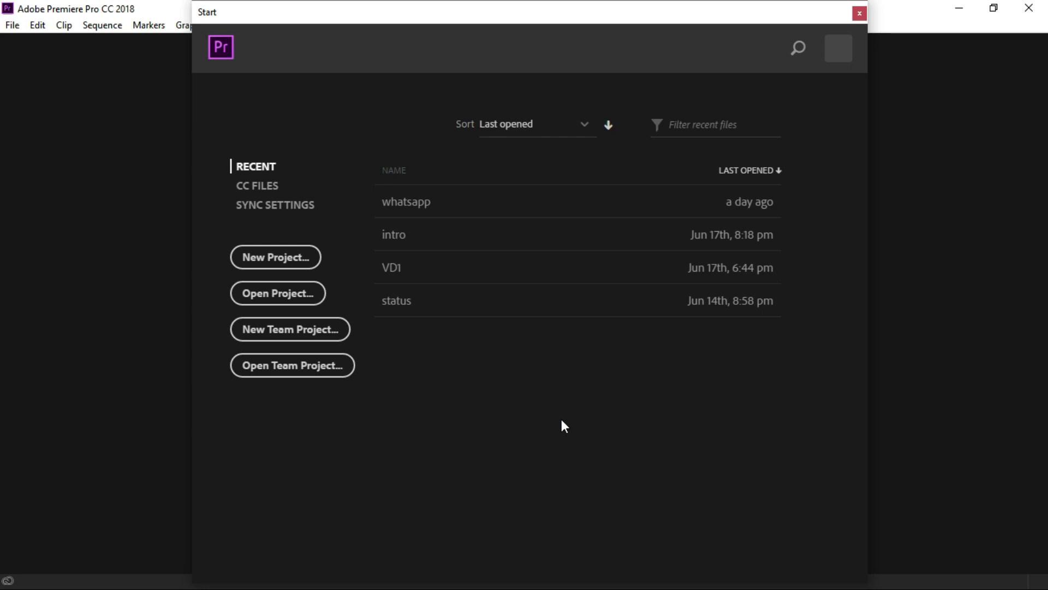
# Start a new project from the Premiere Pro Start screen
pyautogui.click(290, 260)
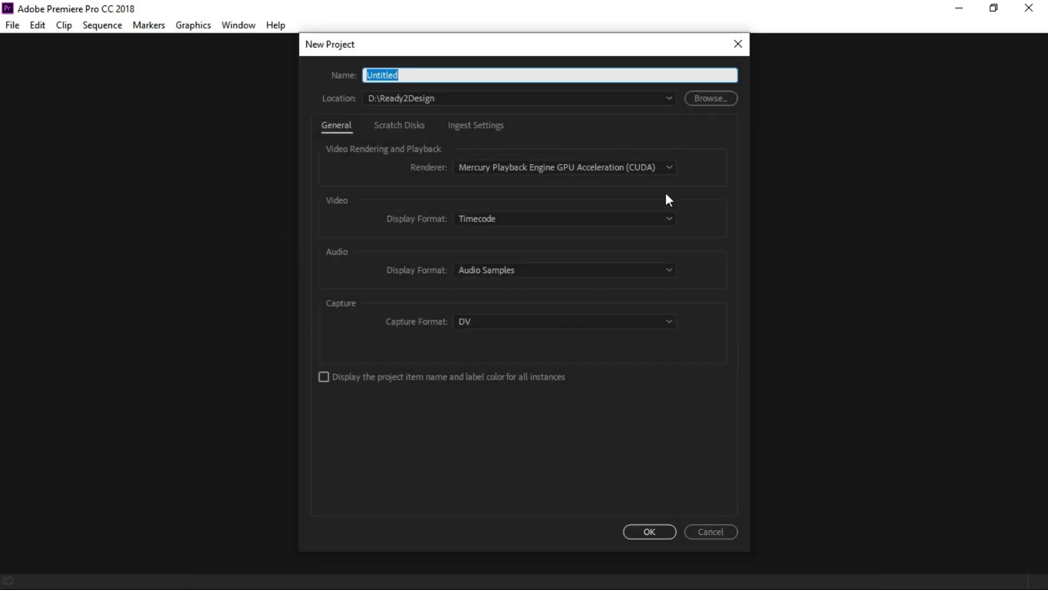
# Set the project location to the D:\Ready2Design\60fps folder
pyautogui.click(507, 104)
pyautogui.click(507, 105)
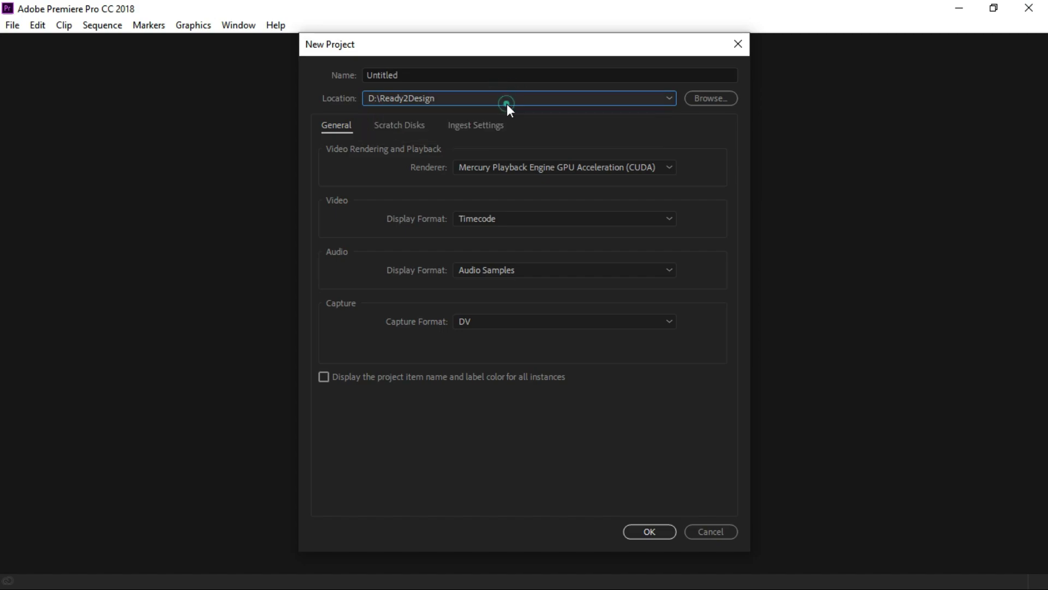
pyautogui.click(696, 101)
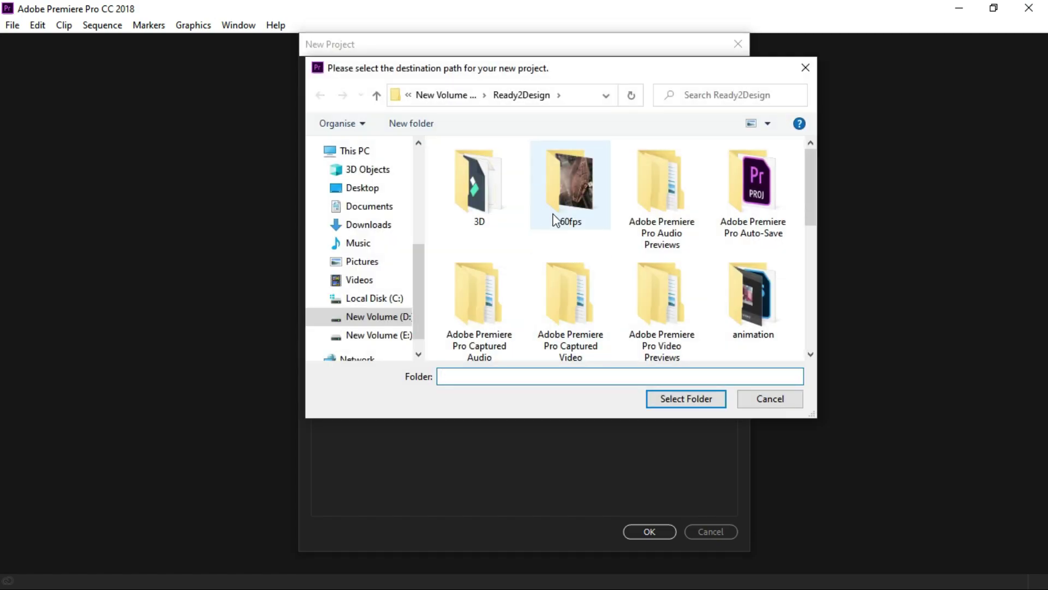
pyautogui.doubleClick(566, 209)
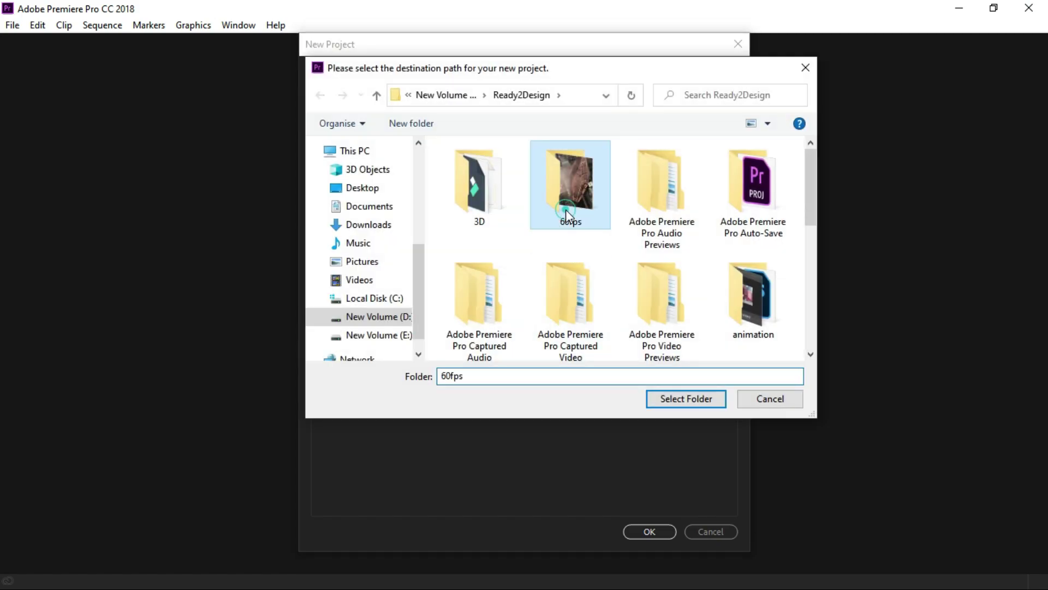
pyautogui.click(682, 398)
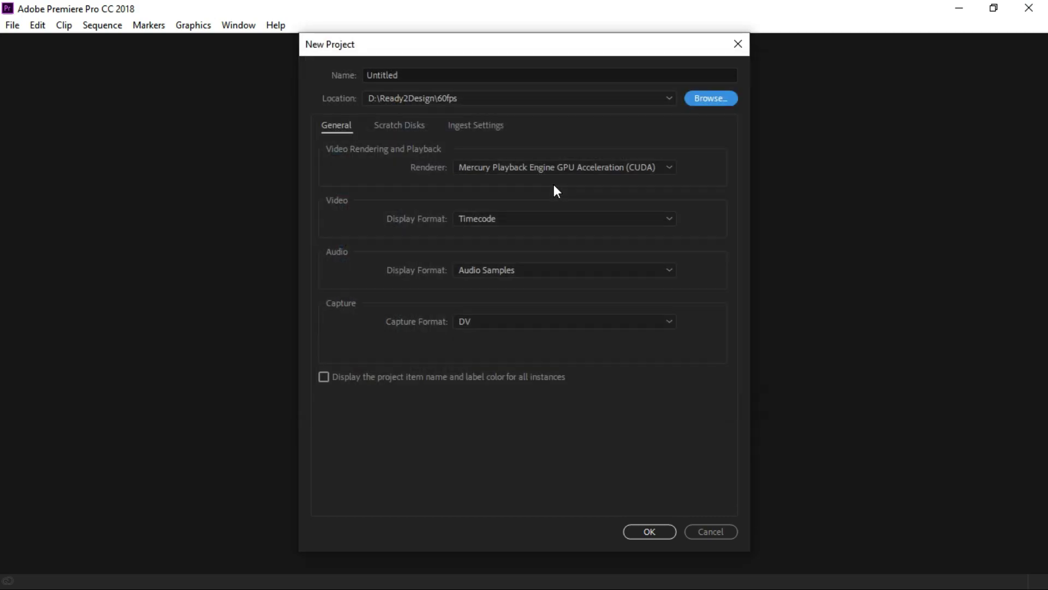
# Name the project '60fps-status' and create it
pyautogui.click(449, 75)
pyautogui.hotkey('ctrl', 'a')
pyautogui.press('BackSpace')
pyautogui.write('60fps')
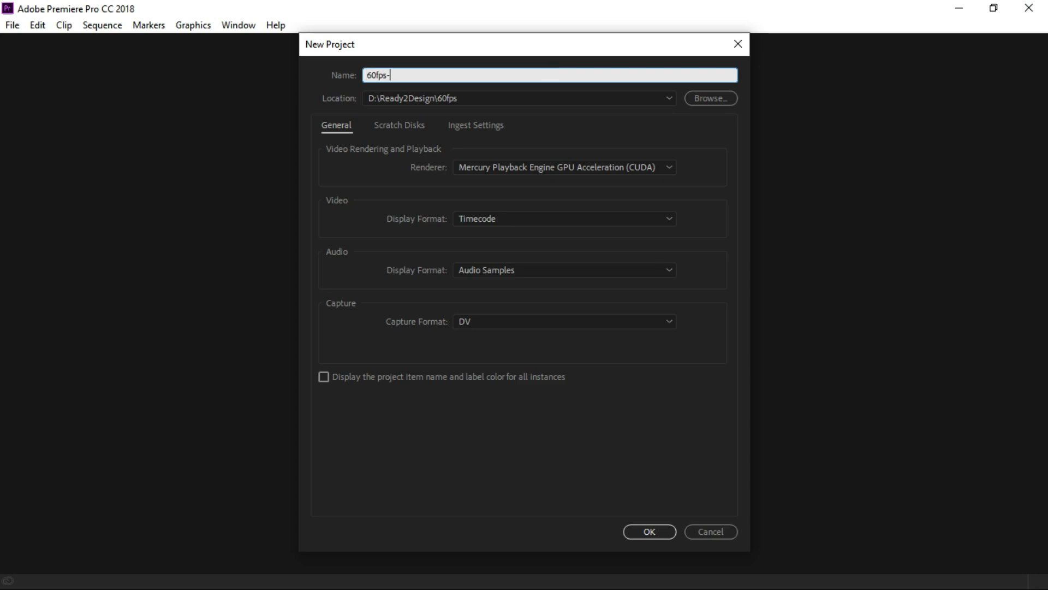
pyautogui.write('-status')
pyautogui.click(655, 532)
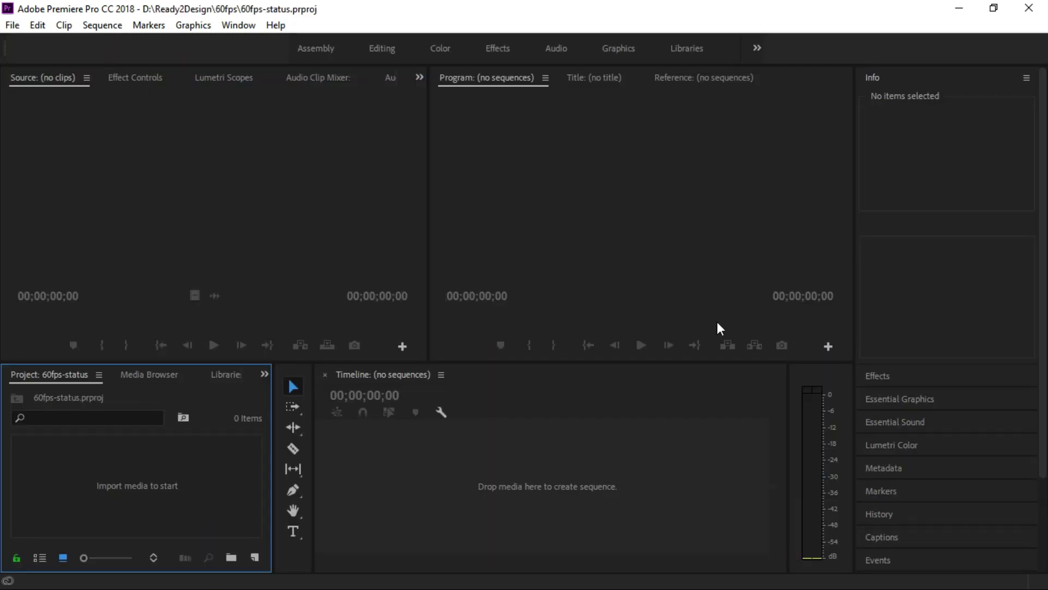
# Widen the Program monitor and start a new sequence from File > New > Sequence
pyautogui.moveTo(430, 218); pyautogui.dragTo(313, 206)
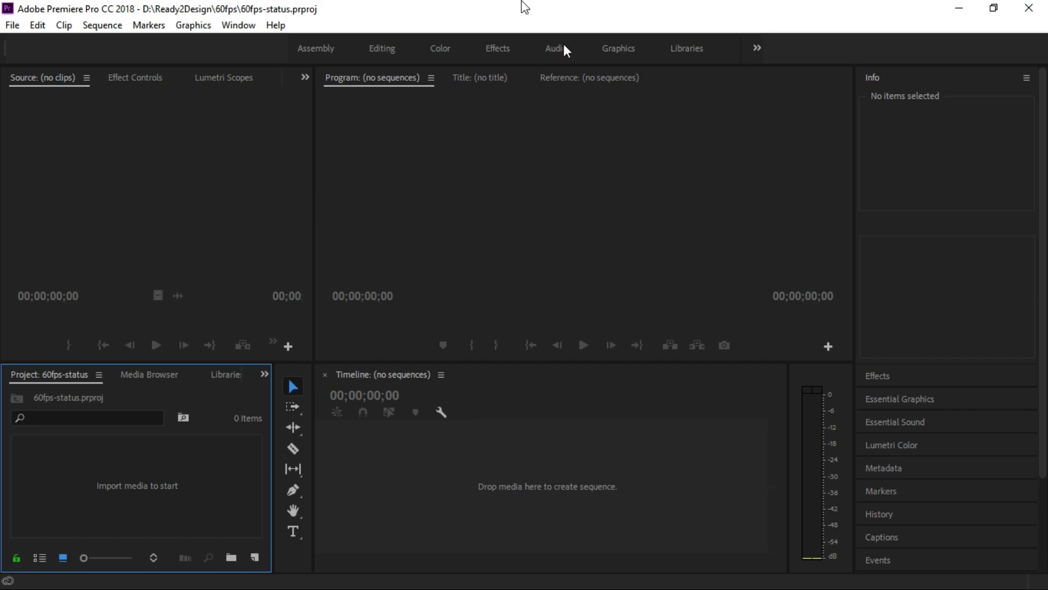
pyautogui.click(13, 26)
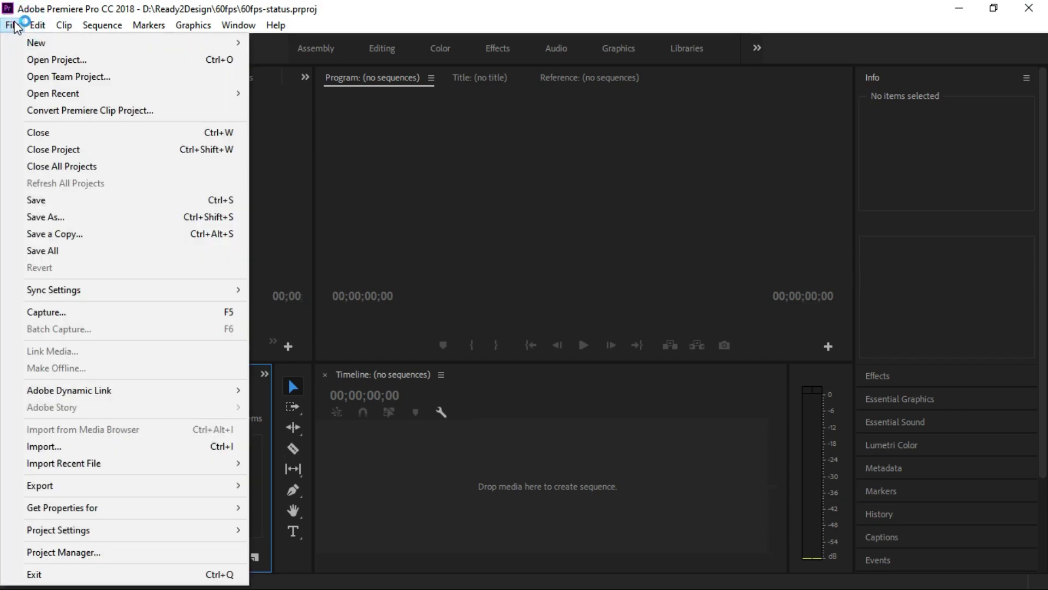
pyautogui.moveTo(202, 44)
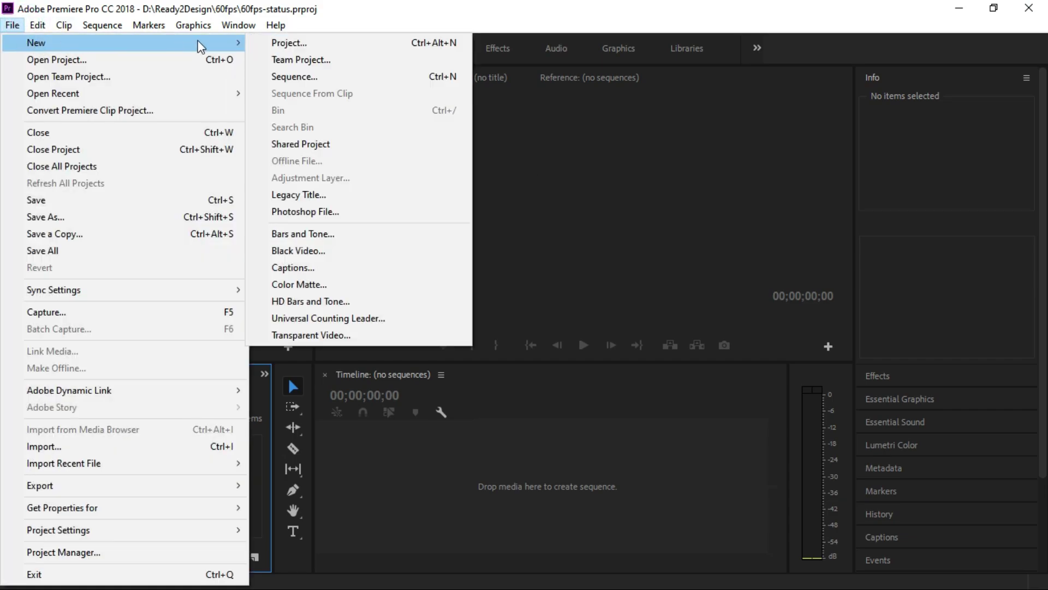
pyautogui.click(380, 74)
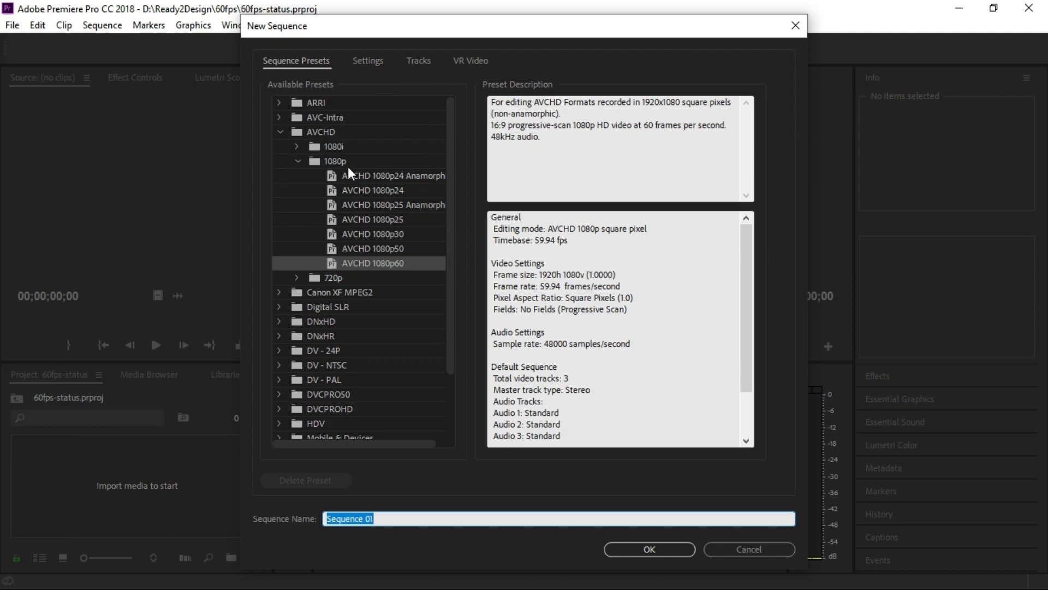
# Choose the AVCHD 1080p60 preset, name the sequence 'status', and view its Settings page
pyautogui.click(414, 264)
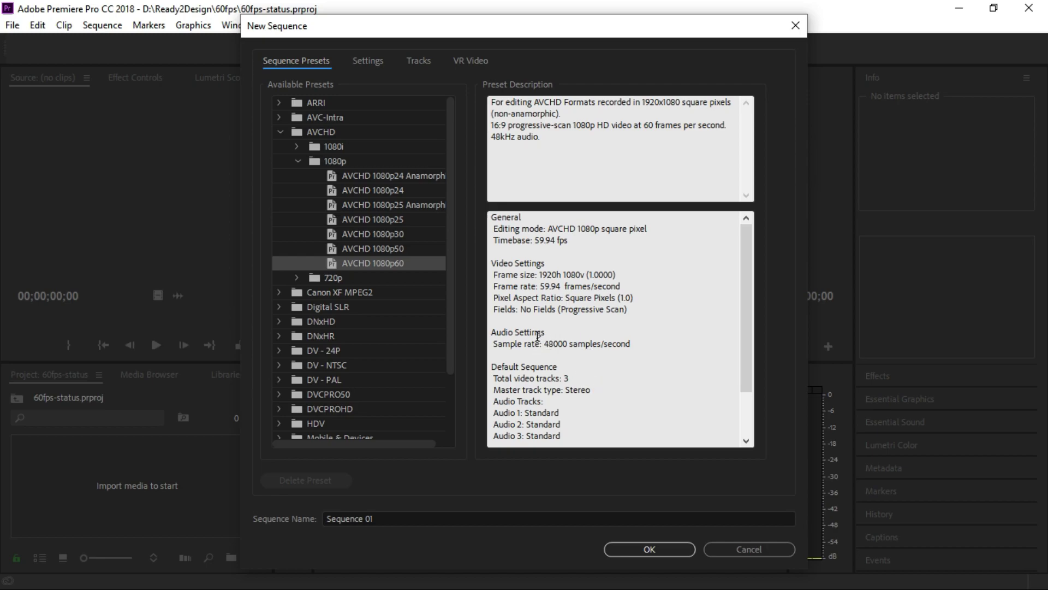
pyautogui.moveTo(544, 286)
pyautogui.mouseDown()
pyautogui.moveTo(625, 286)
pyautogui.moveTo(540, 286)
pyautogui.mouseUp()
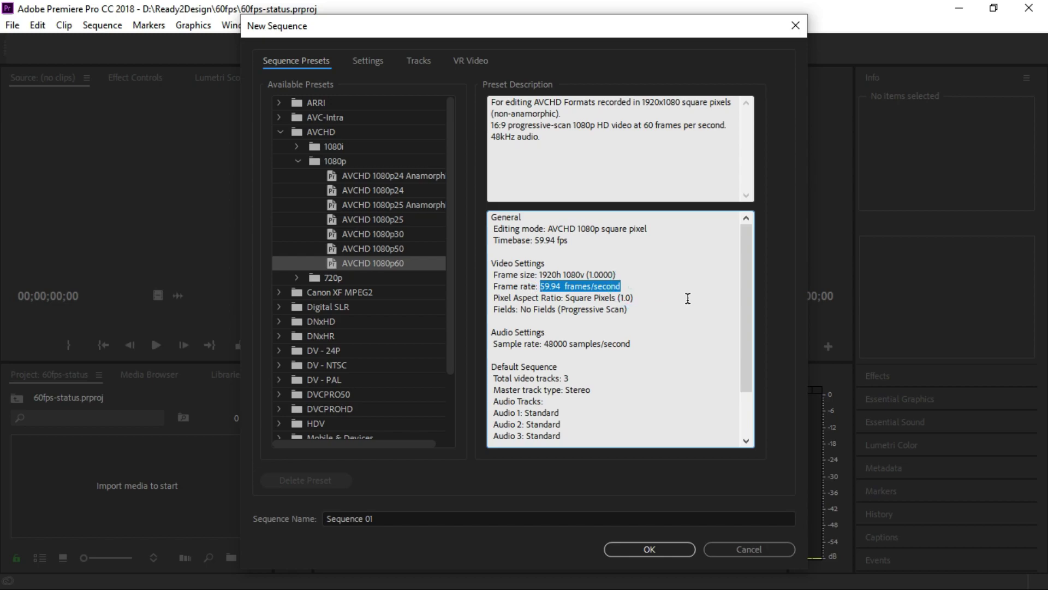
pyautogui.click(635, 289)
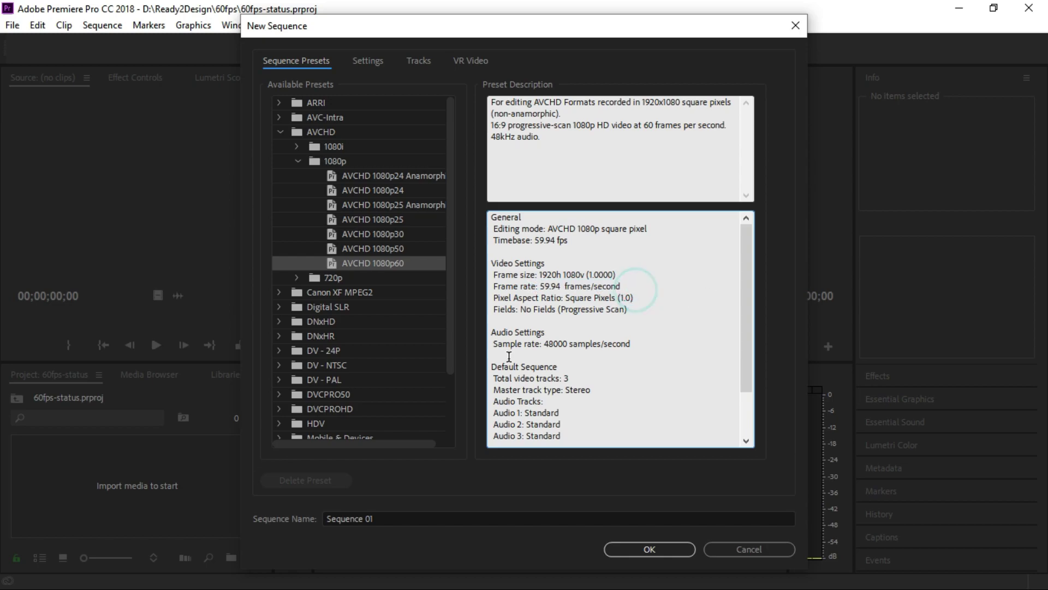
pyautogui.click(405, 518)
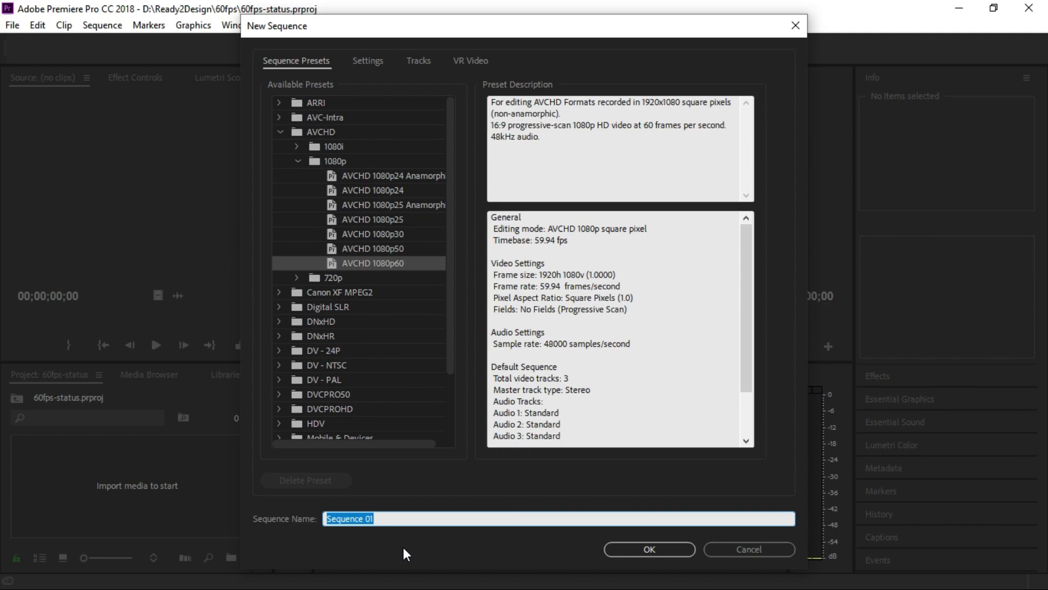
pyautogui.write('status')
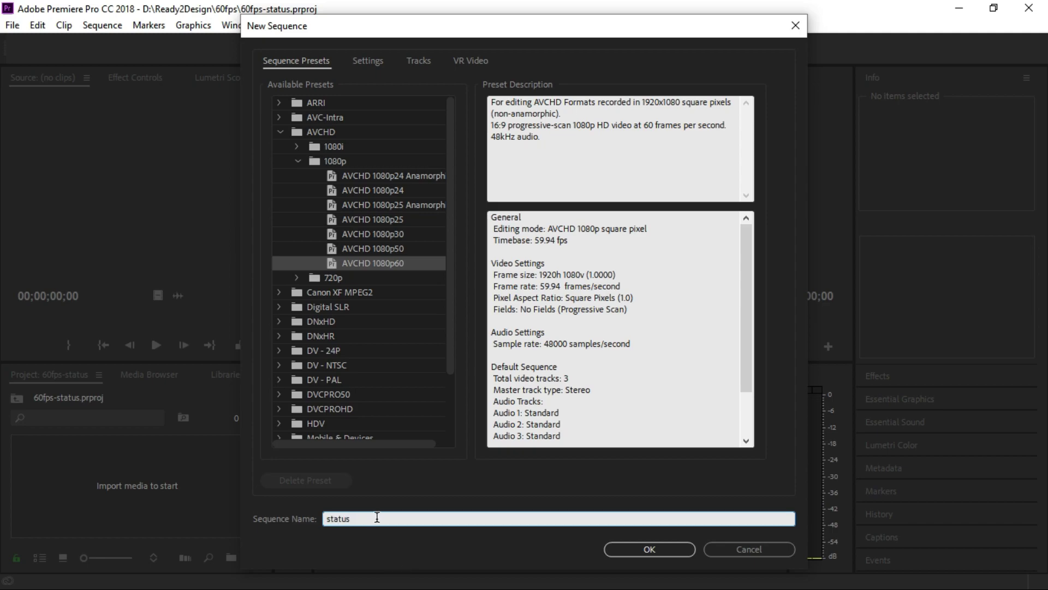
pyautogui.click(646, 333)
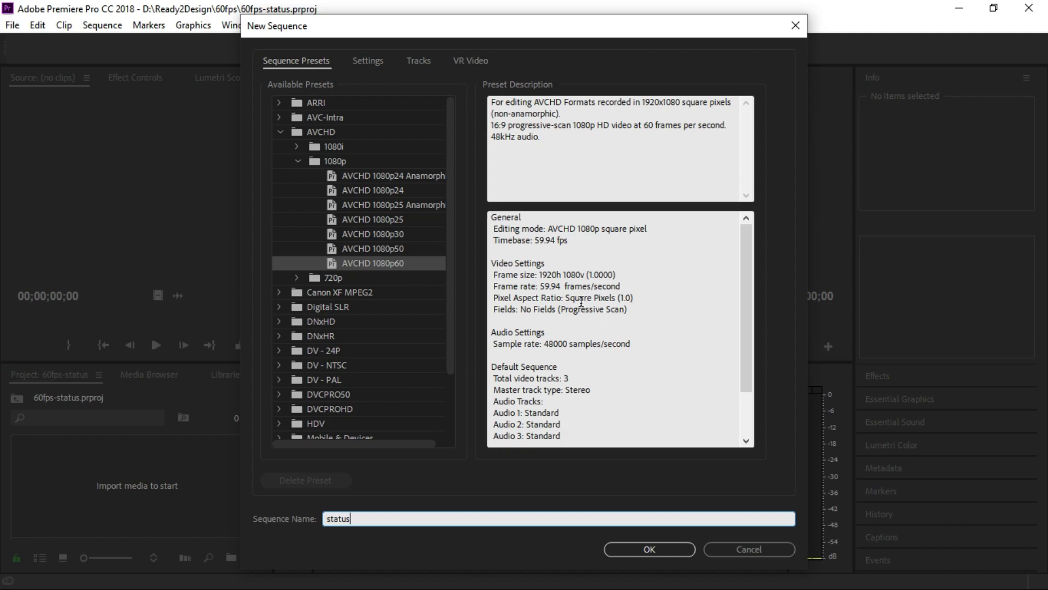
pyautogui.click(368, 61)
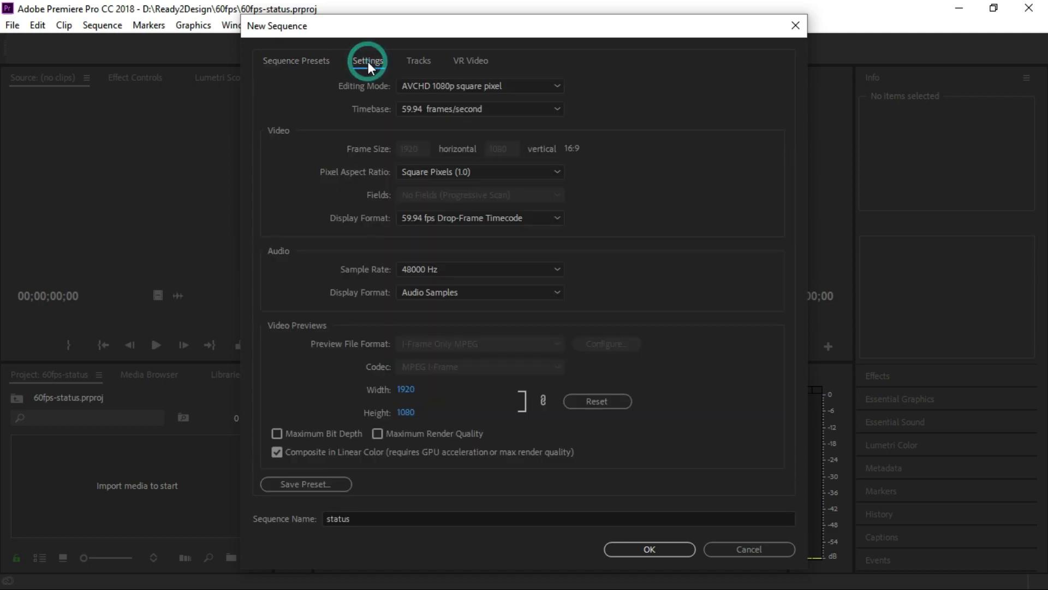
# Set the sequence Editing Mode to Custom with a 60.00 frames/second timebase
pyautogui.click(544, 88)
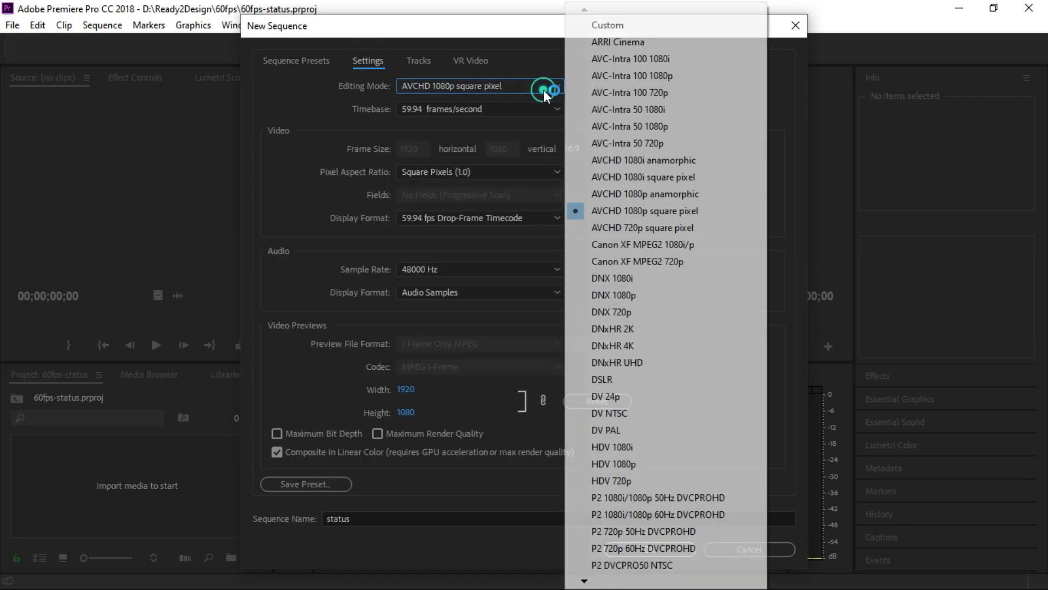
pyautogui.click(623, 27)
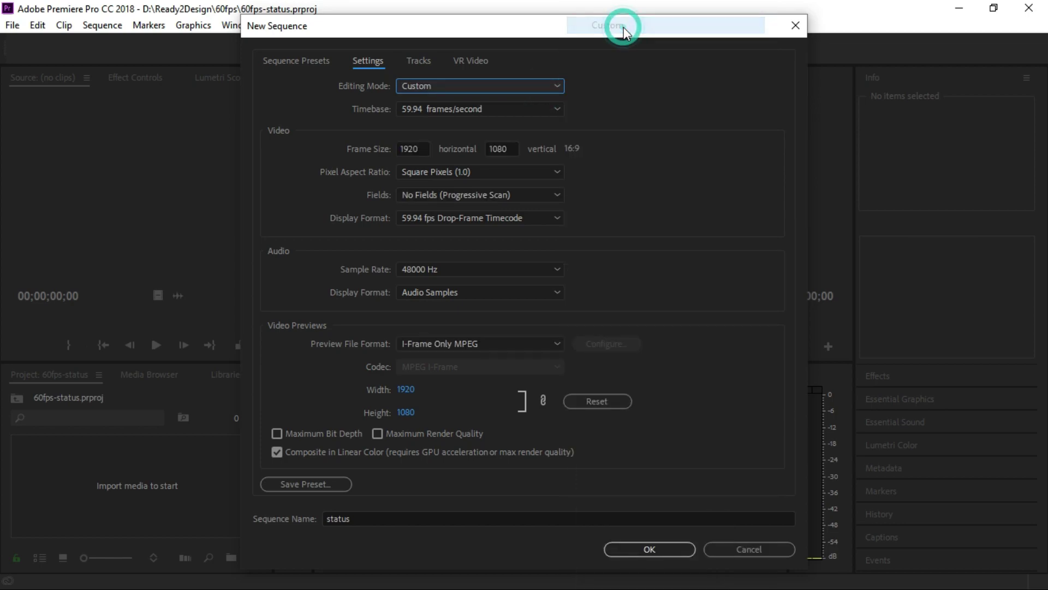
pyautogui.click(556, 107)
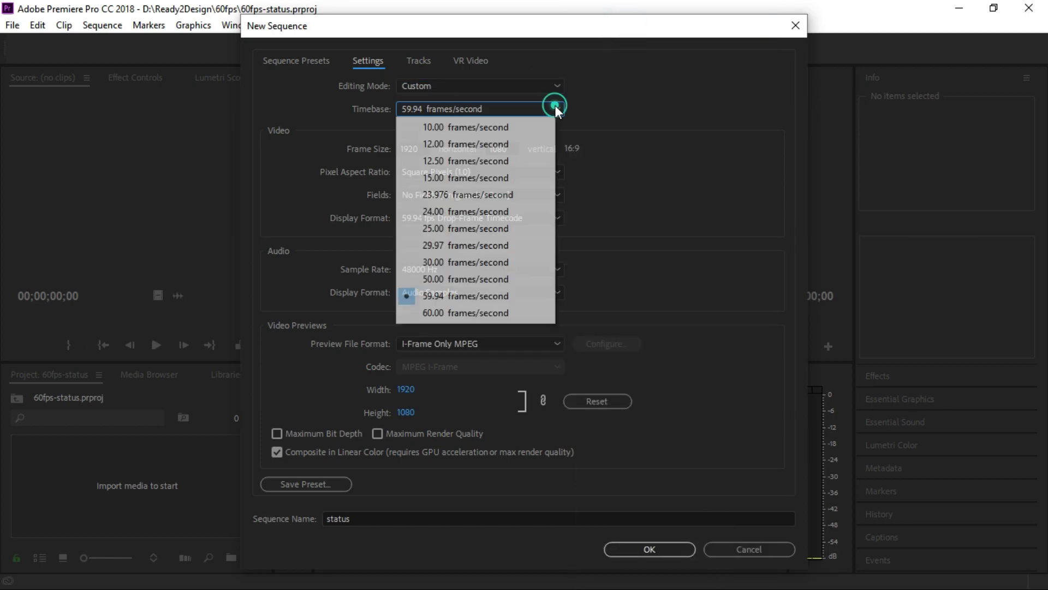
pyautogui.click(485, 312)
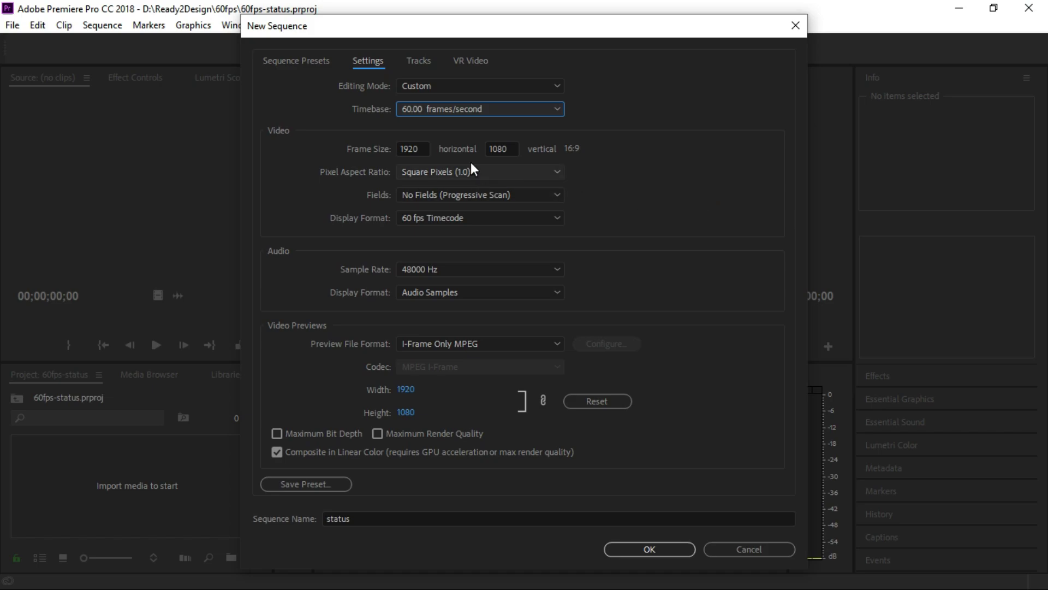
# Set the frame size to 480 by 1024 and create the status sequence
pyautogui.click(410, 148)
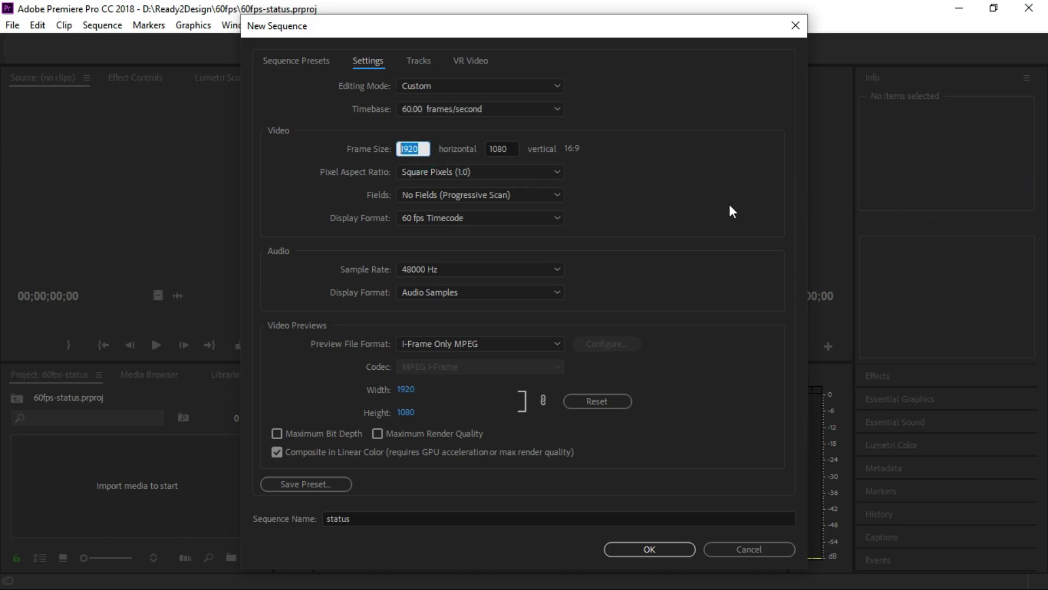
pyautogui.write('480')
pyautogui.click(494, 148)
pyautogui.click(491, 149)
pyautogui.doubleClick(488, 148)
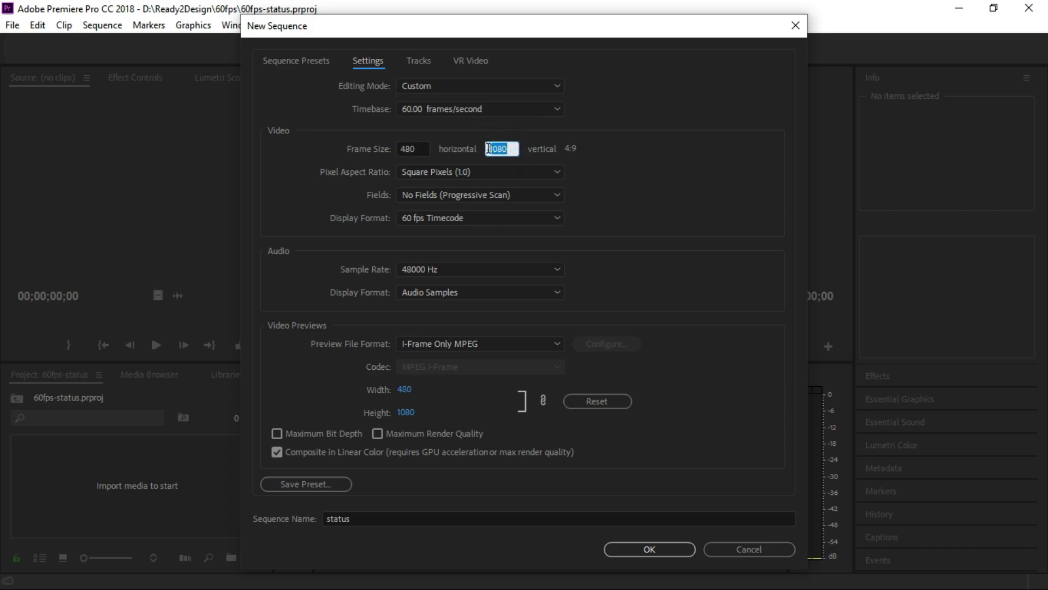
pyautogui.write('1024')
pyautogui.click(660, 550)
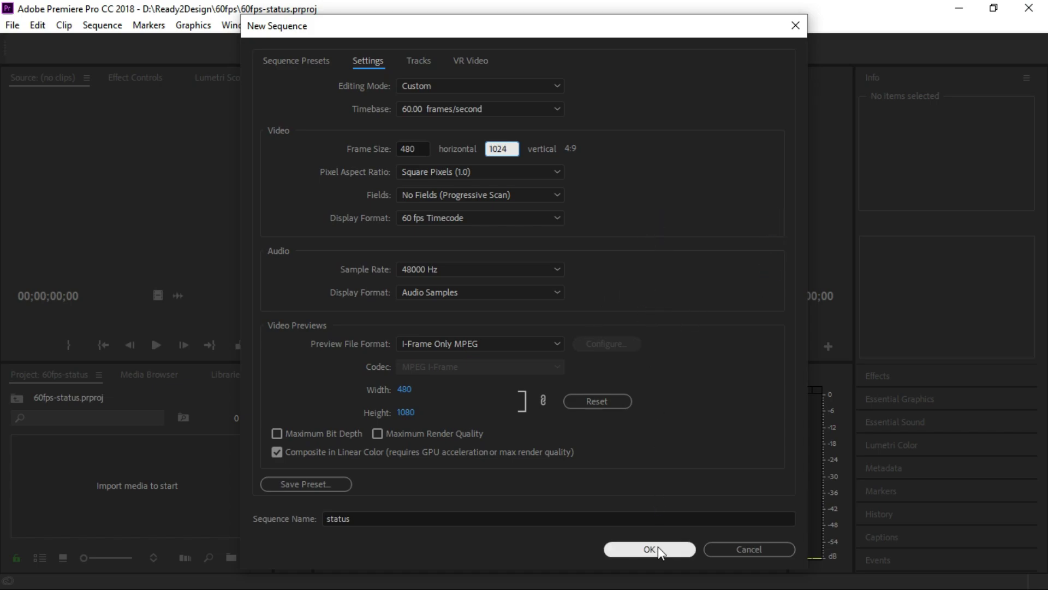
pyautogui.click(659, 550)
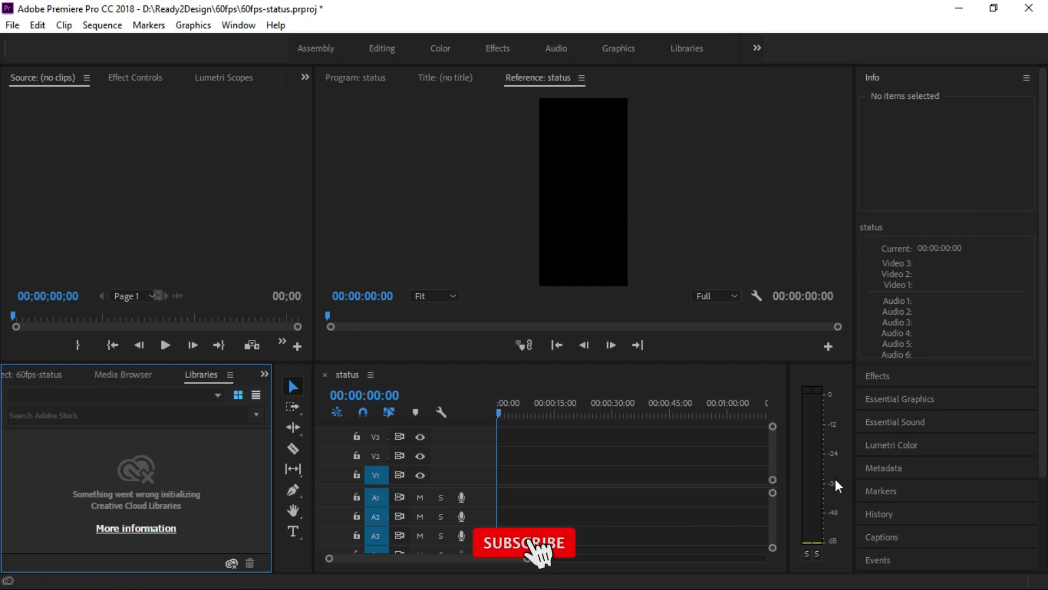
# Import Pexels Videos 2818546.mp4 by dragging it from the 60fps folder into the Project panel
pyautogui.click(45, 373)
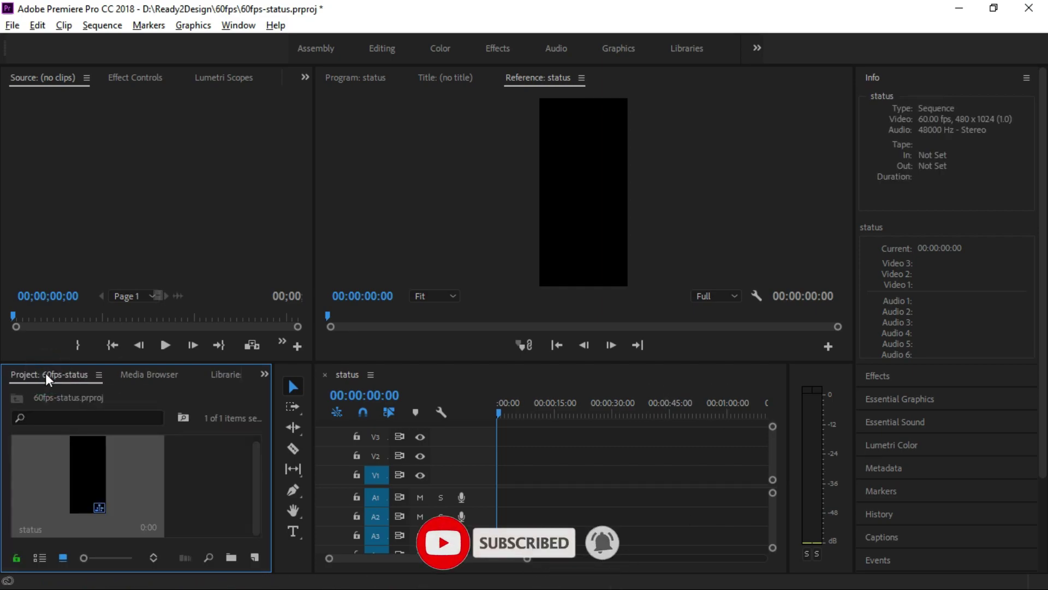
pyautogui.click(230, 480)
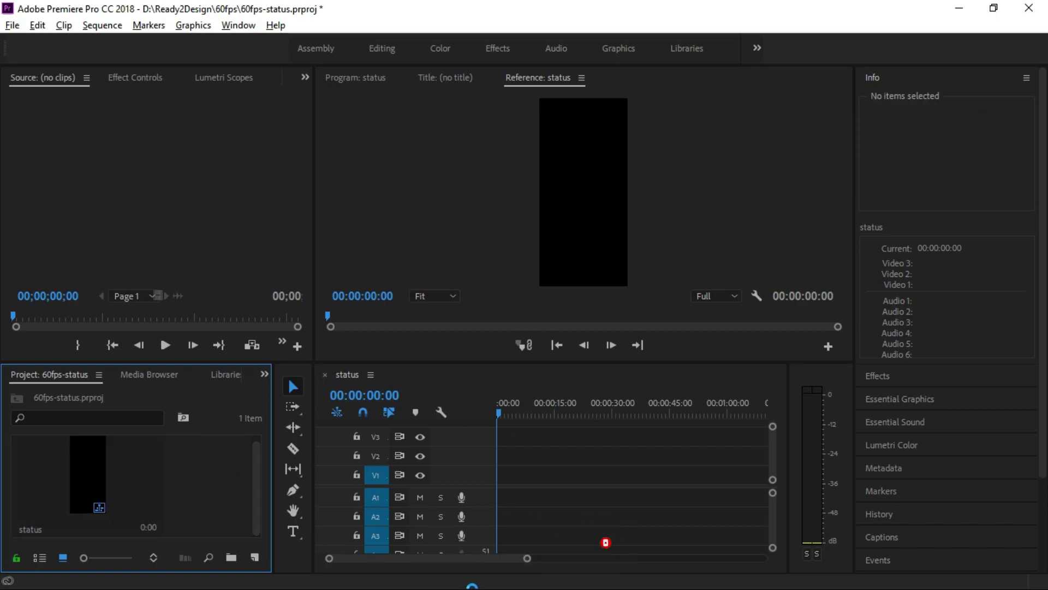
pyautogui.hotkey('alt', 'Tab')
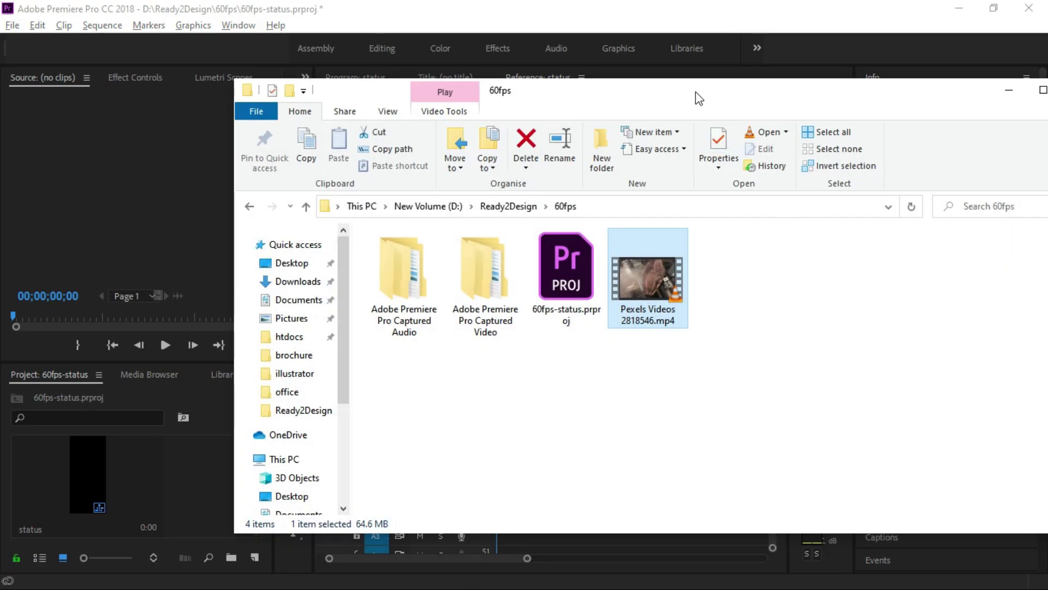
pyautogui.moveTo(696, 91); pyautogui.dragTo(706, 83)
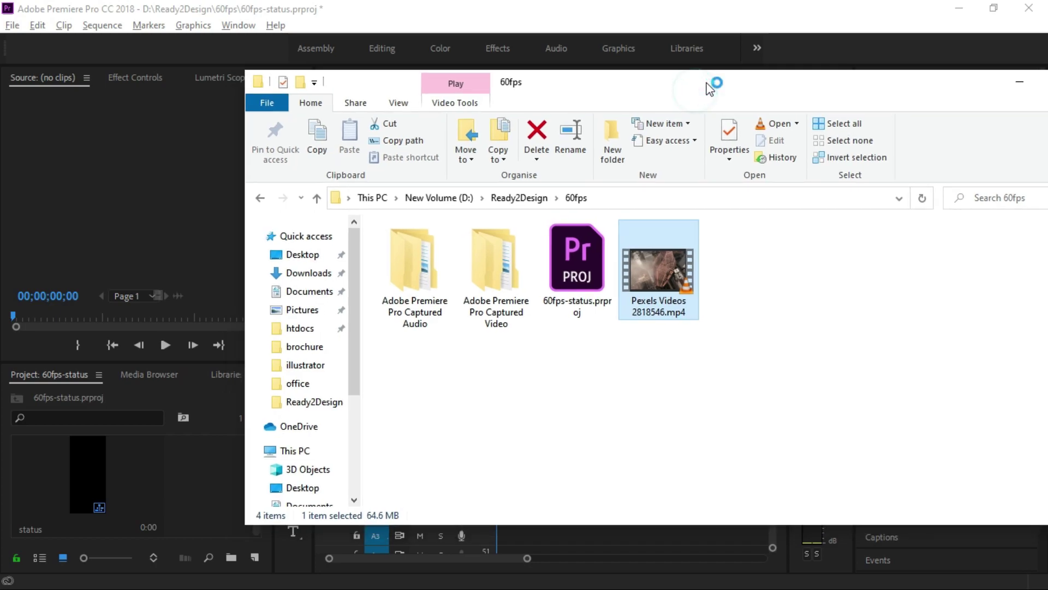
pyautogui.moveTo(691, 306); pyautogui.dragTo(223, 477)
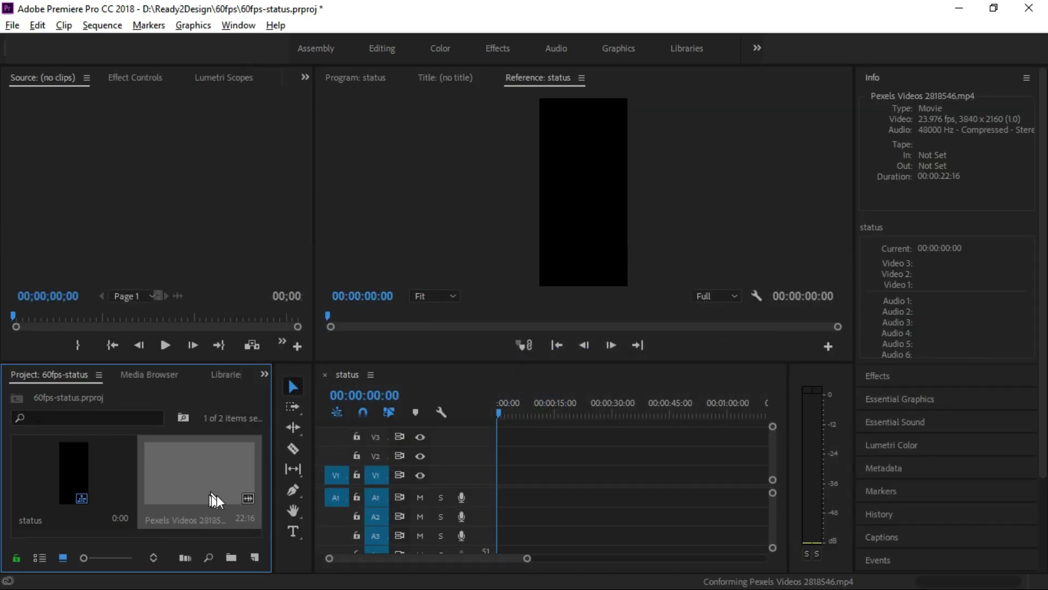
# Preview the city clip and place it on V1/A1, keeping the sequence's existing settings
pyautogui.doubleClick(199, 474)
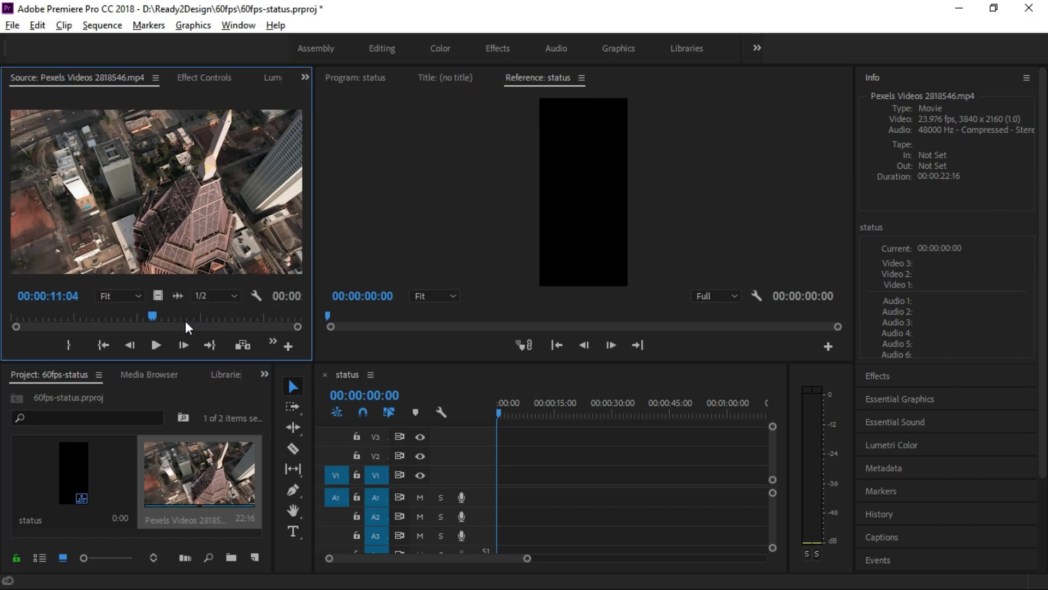
pyautogui.moveTo(153, 317); pyautogui.dragTo(323, 316)
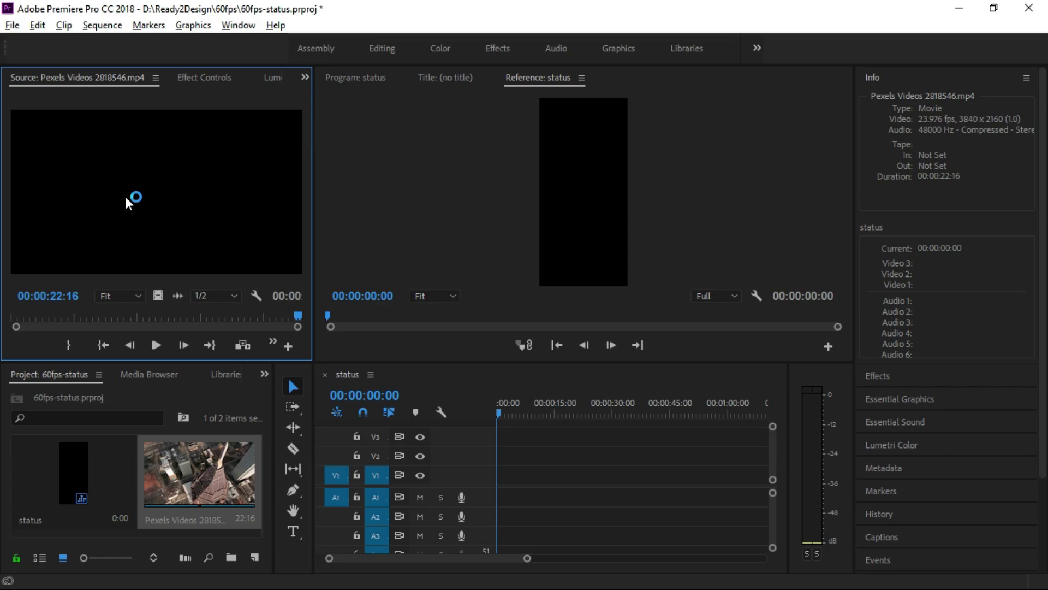
pyautogui.moveTo(131, 197); pyautogui.dragTo(514, 490)
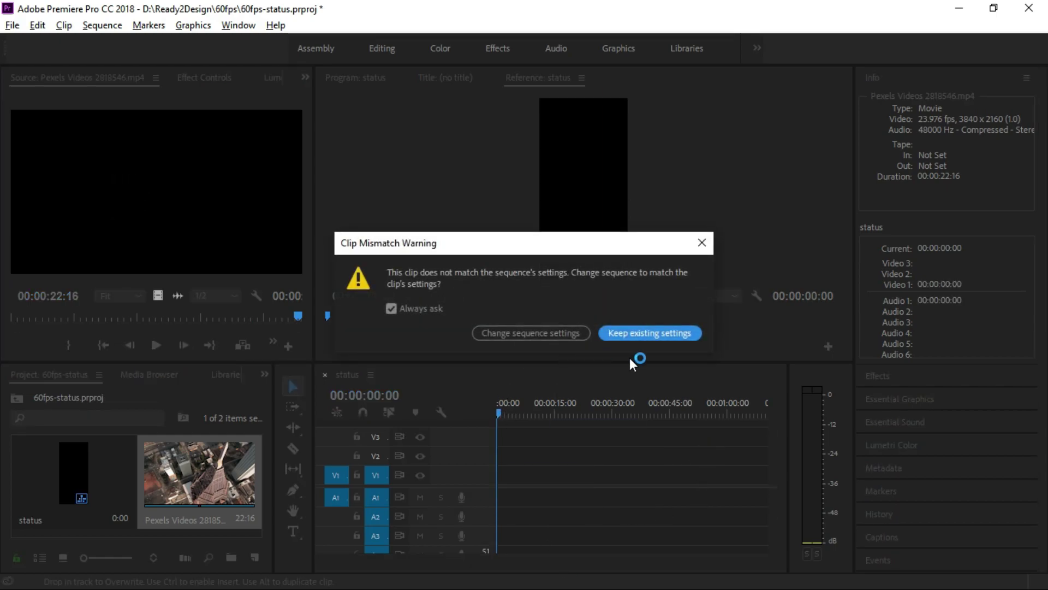
pyautogui.click(649, 333)
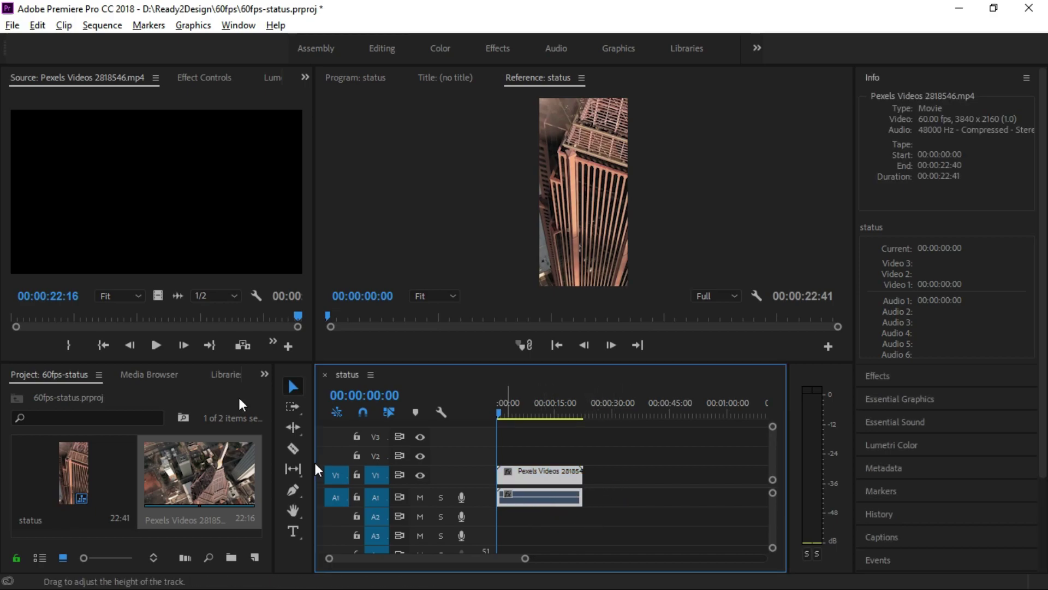
pyautogui.click(497, 48)
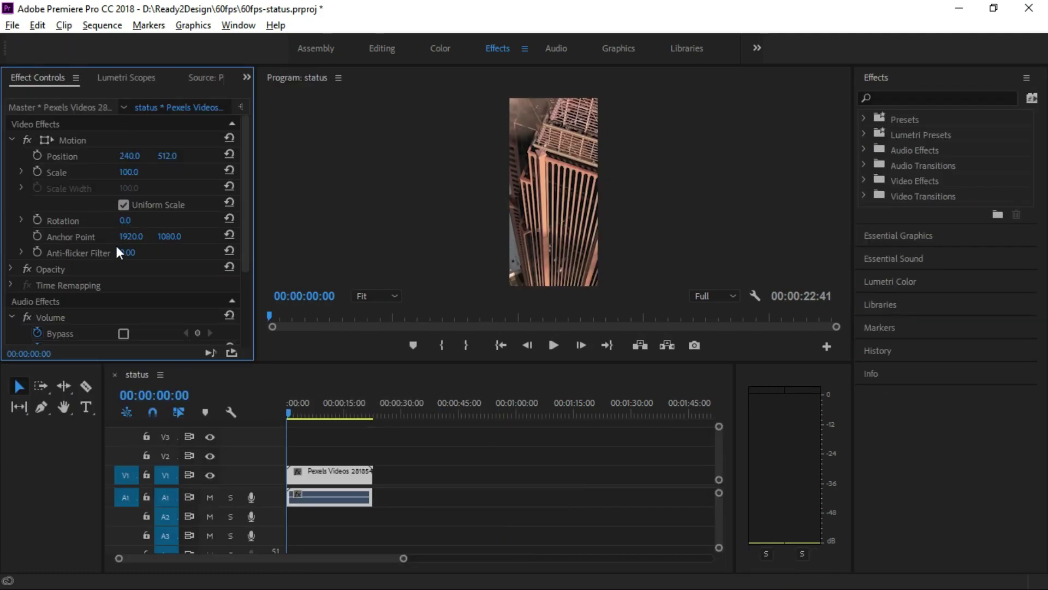
# Set the clip's Motion Rotation to 90 and scale it down to 27
pyautogui.click(121, 219)
pyautogui.write('90')
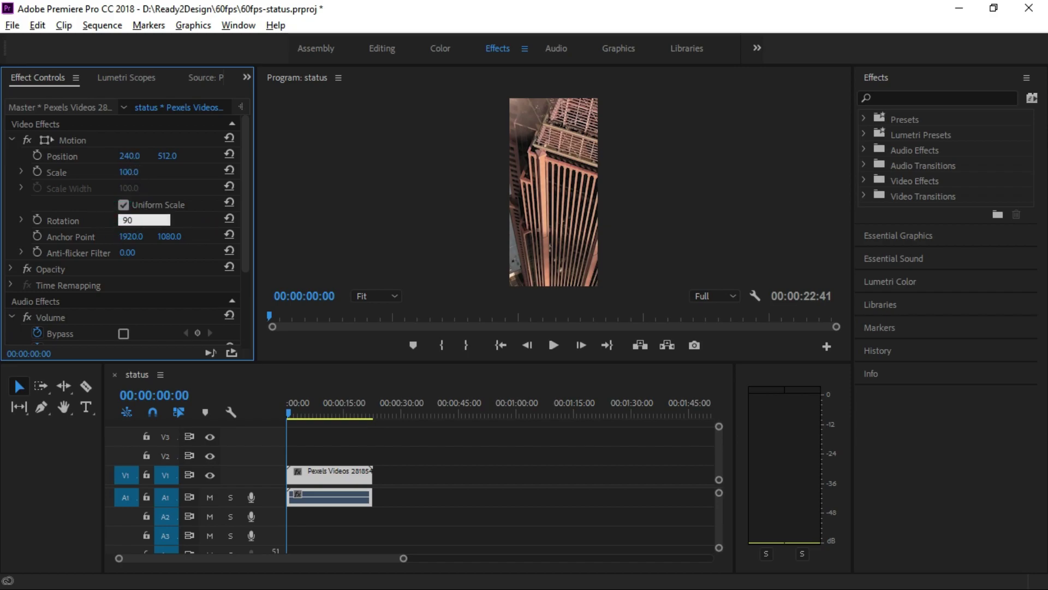
pyautogui.press('Return')
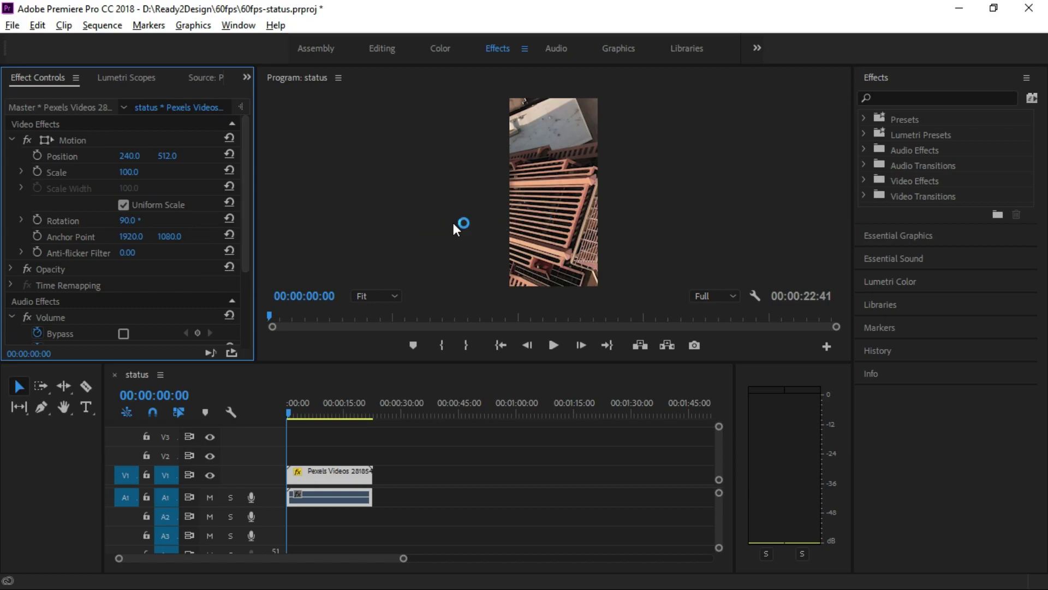
pyautogui.click(130, 172)
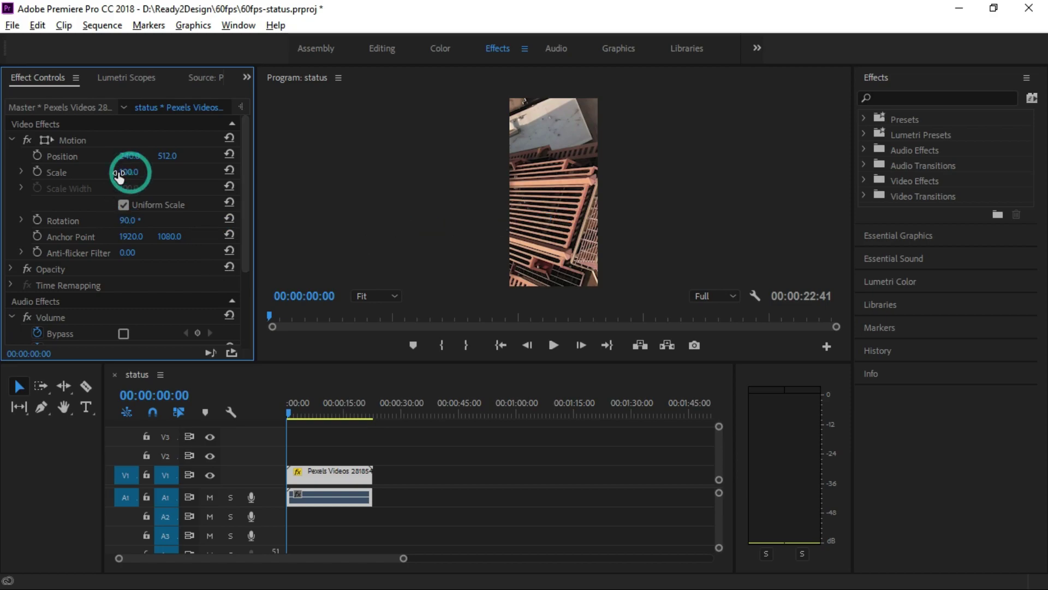
pyautogui.moveTo(110, 176); pyautogui.dragTo(63, 179)
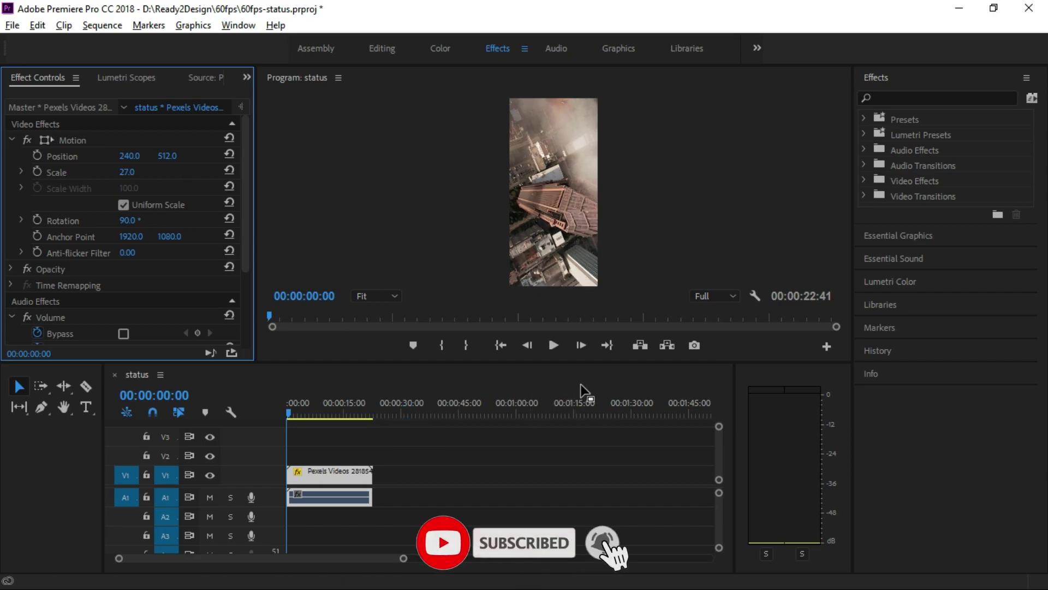
pyautogui.click(382, 444)
pyautogui.rightClick(343, 479)
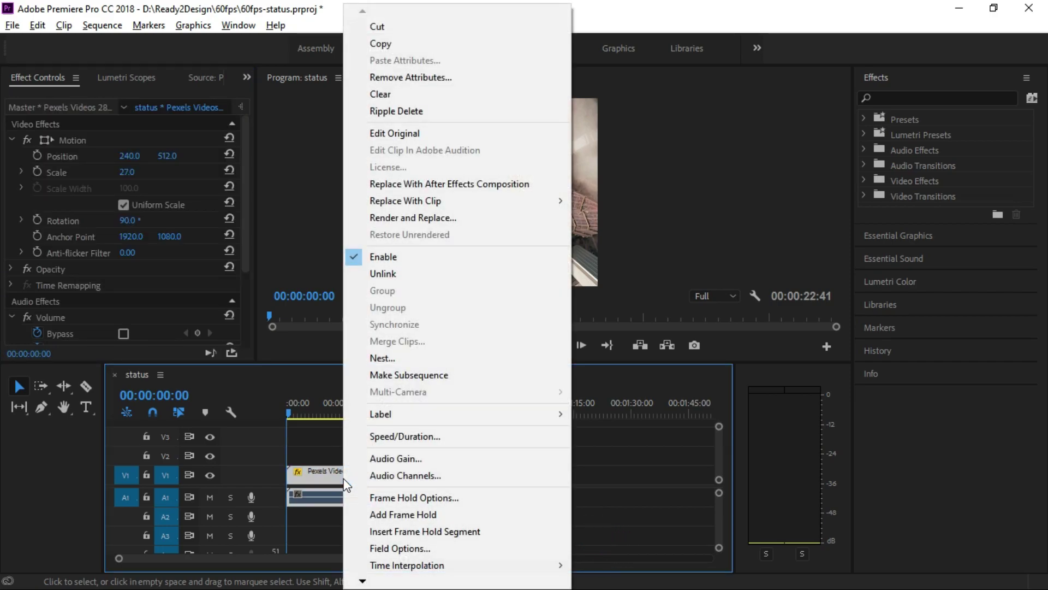
# Set the clip's Time Interpolation to Optical Flow and start rendering previews
pyautogui.moveTo(552, 571)
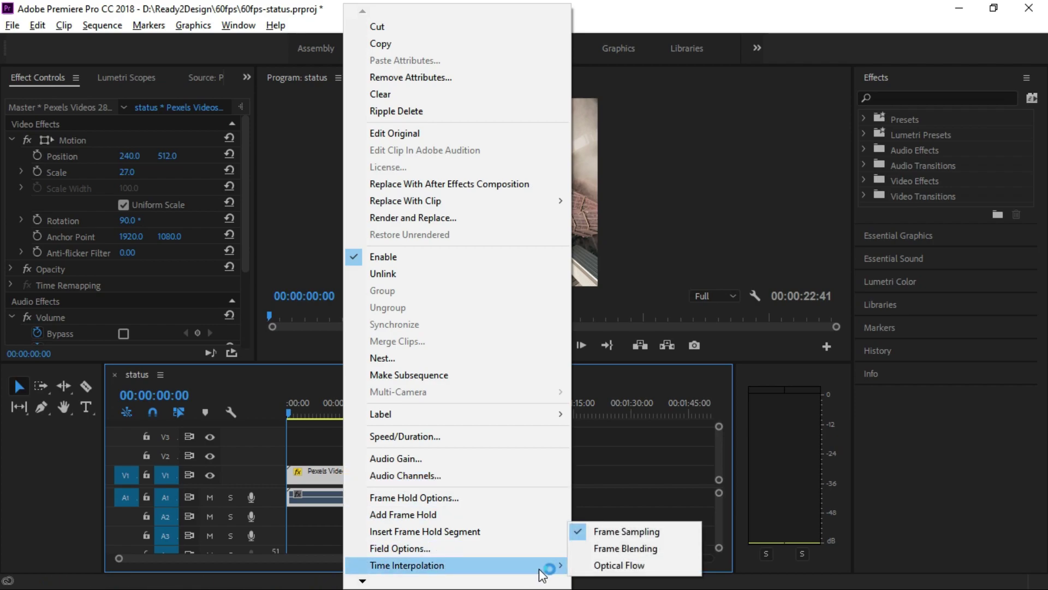
pyautogui.click(682, 571)
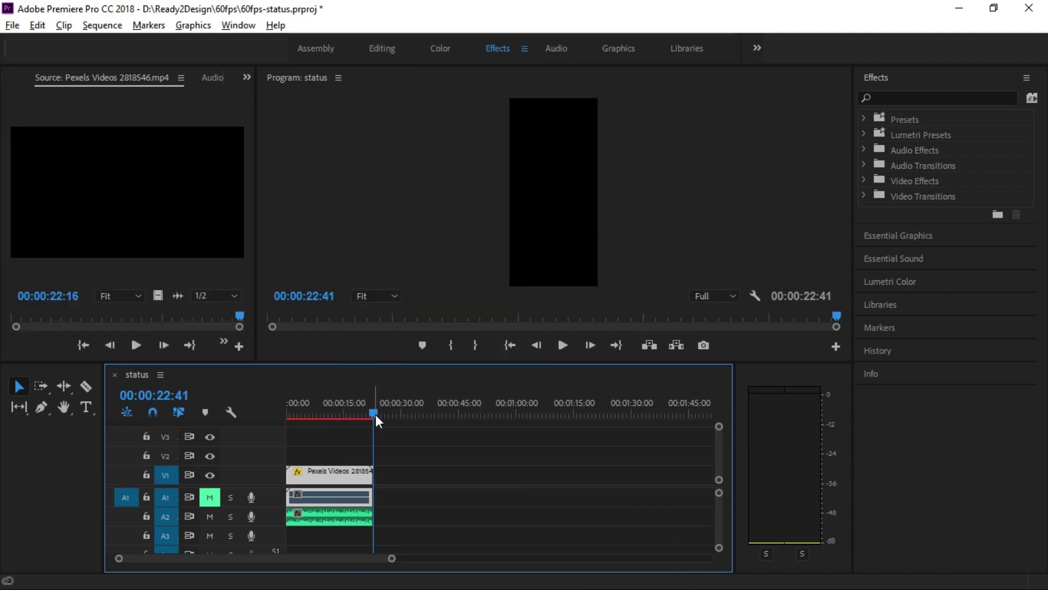
pyautogui.click(380, 428)
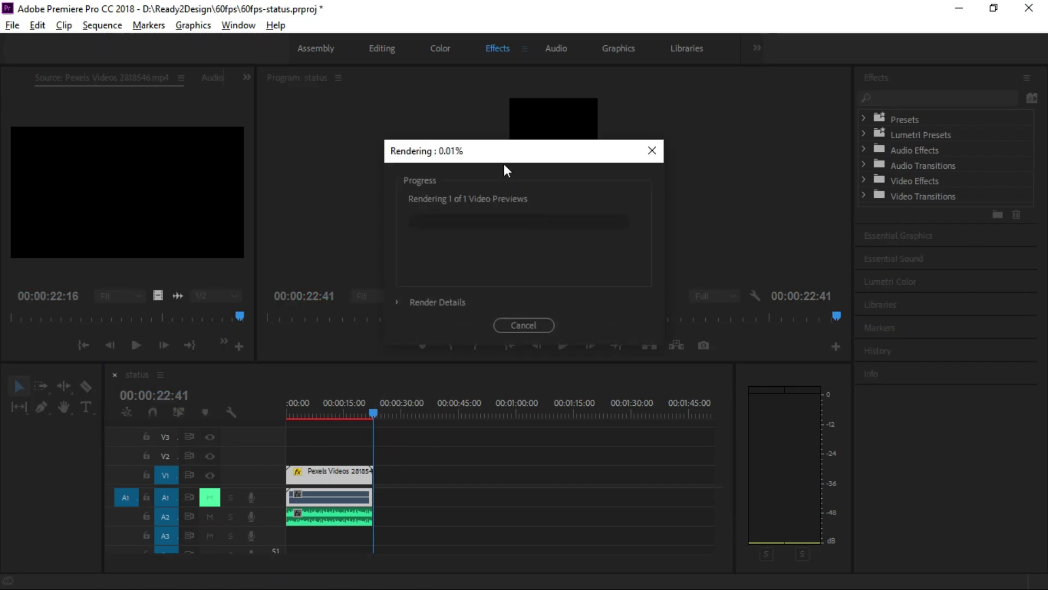
# Let the preview render finish, then scrub the status sequence to review the vertical footage
pyautogui.moveTo(522, 160); pyautogui.dragTo(529, 157)
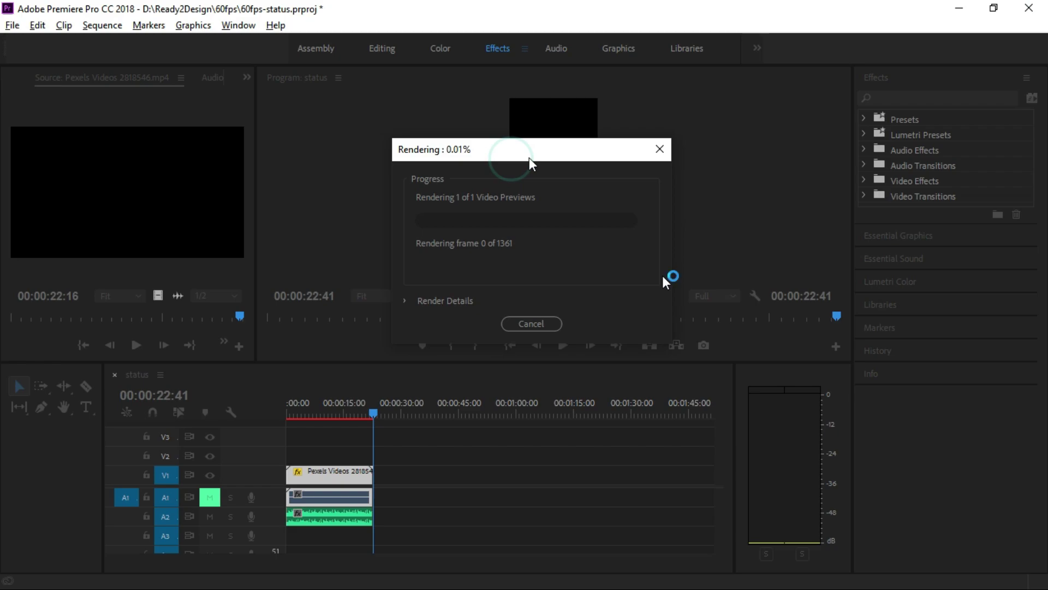
pyautogui.moveTo(293, 414)
pyautogui.mouseDown()
pyautogui.moveTo(353, 418)
pyautogui.moveTo(287, 418)
pyautogui.moveTo(297, 419)
pyautogui.mouseUp()
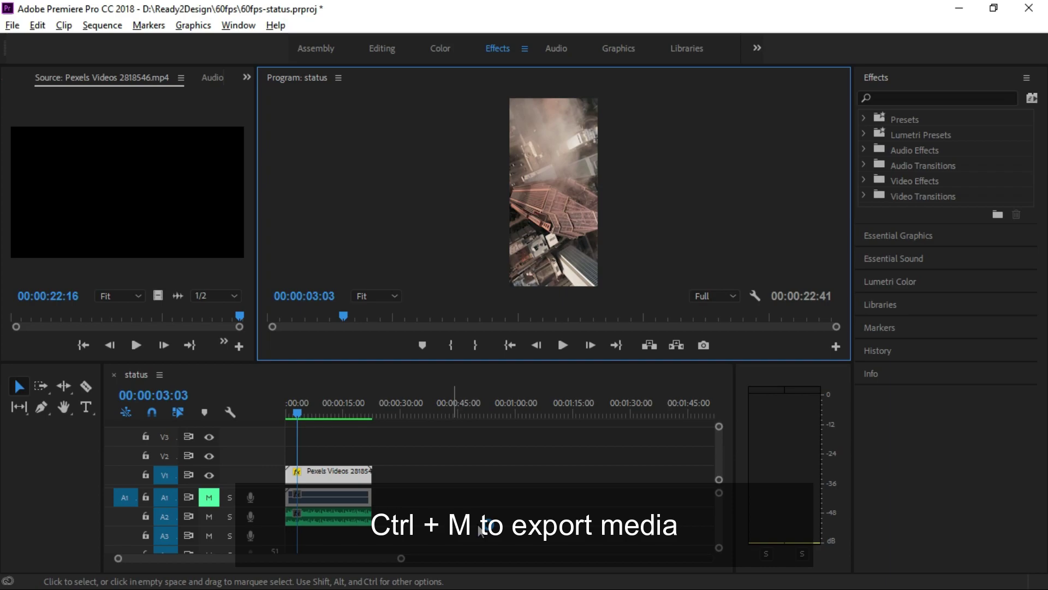
# Open Export Settings for the sequence and move the window higher on screen
pyautogui.hotkey('ctrl', 'm')
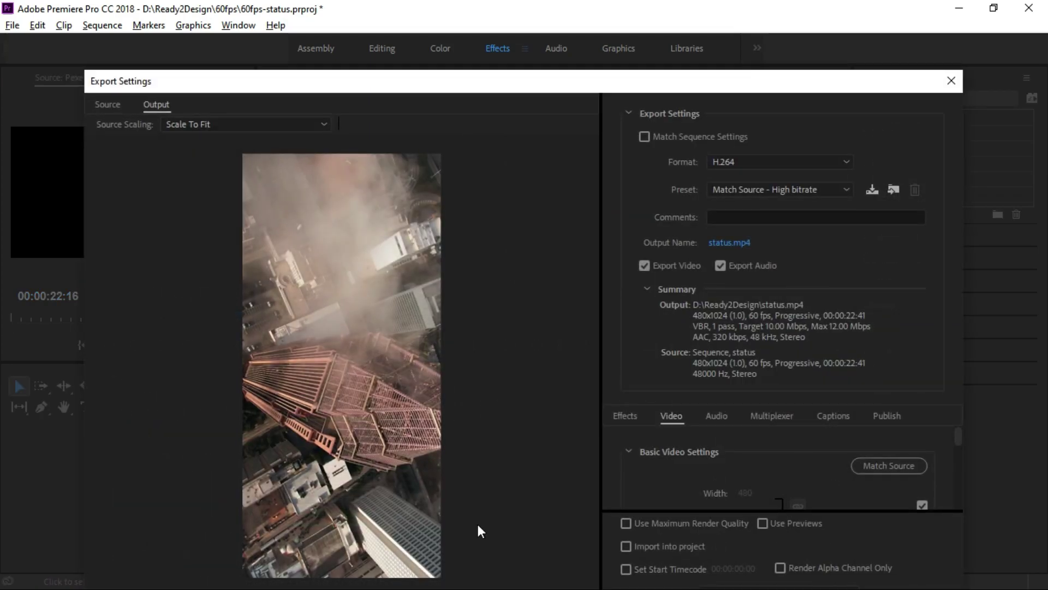
pyautogui.moveTo(573, 87); pyautogui.dragTo(566, 28)
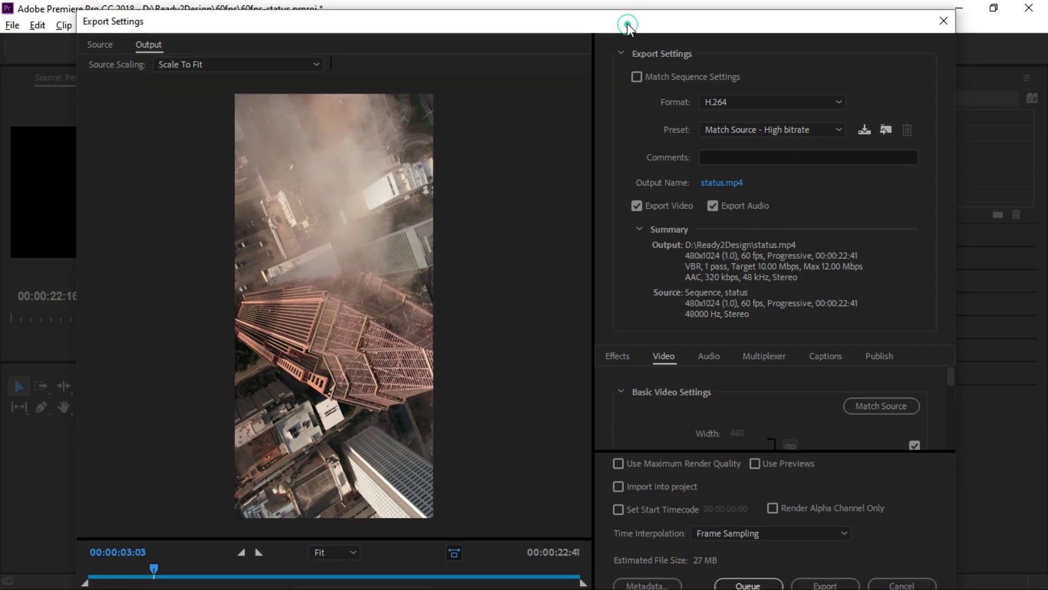
pyautogui.moveTo(627, 25); pyautogui.dragTo(625, 18)
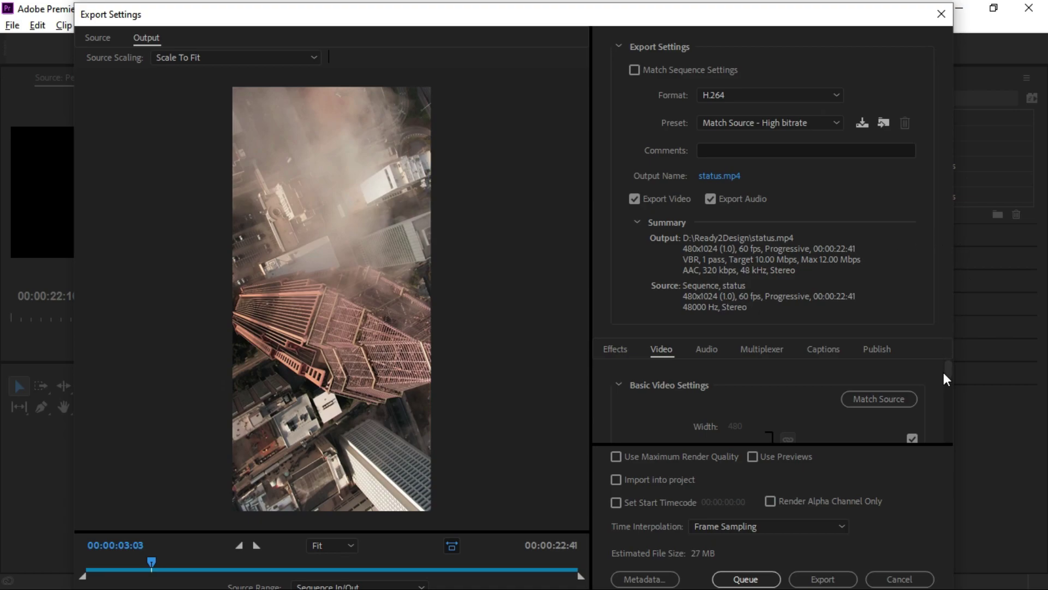
# Set the H.264 export's Target Bitrate to 2.5 Mbps
pyautogui.scroll(-5, 935, 385)
pyautogui.scroll(-5, 934, 392)
pyautogui.scroll(-2, 934, 395)
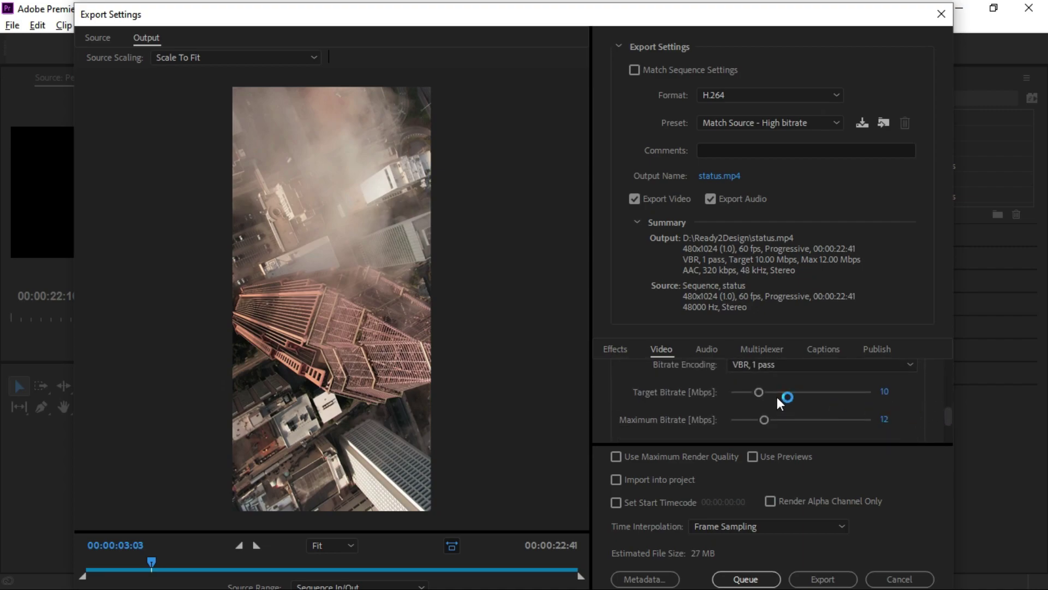
pyautogui.moveTo(760, 393); pyautogui.dragTo(794, 395)
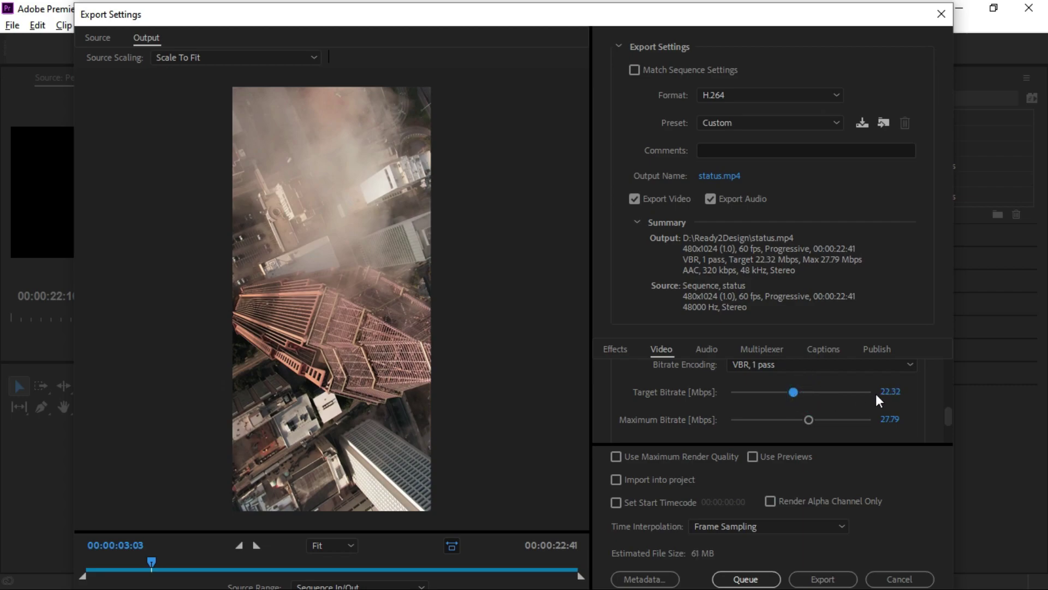
pyautogui.moveTo(794, 392); pyautogui.dragTo(781, 393)
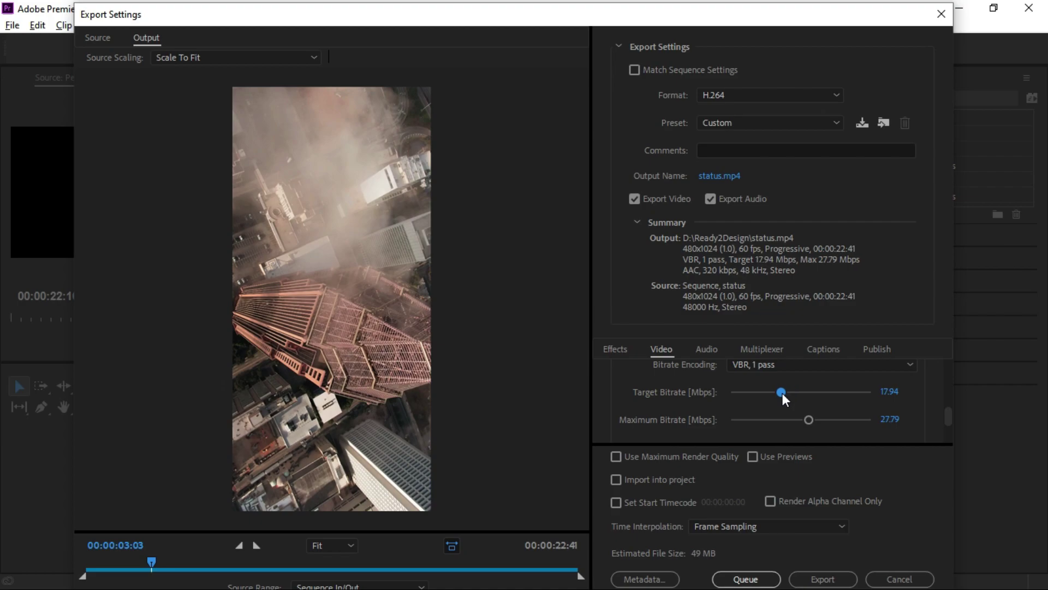
pyautogui.click(888, 391)
pyautogui.write('2.5')
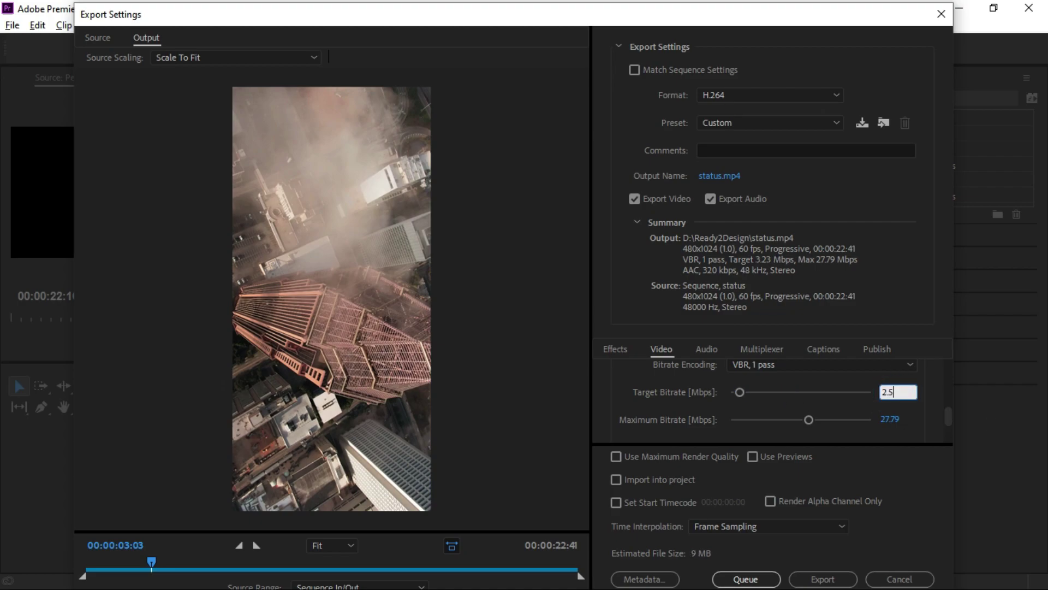
pyautogui.press('Return')
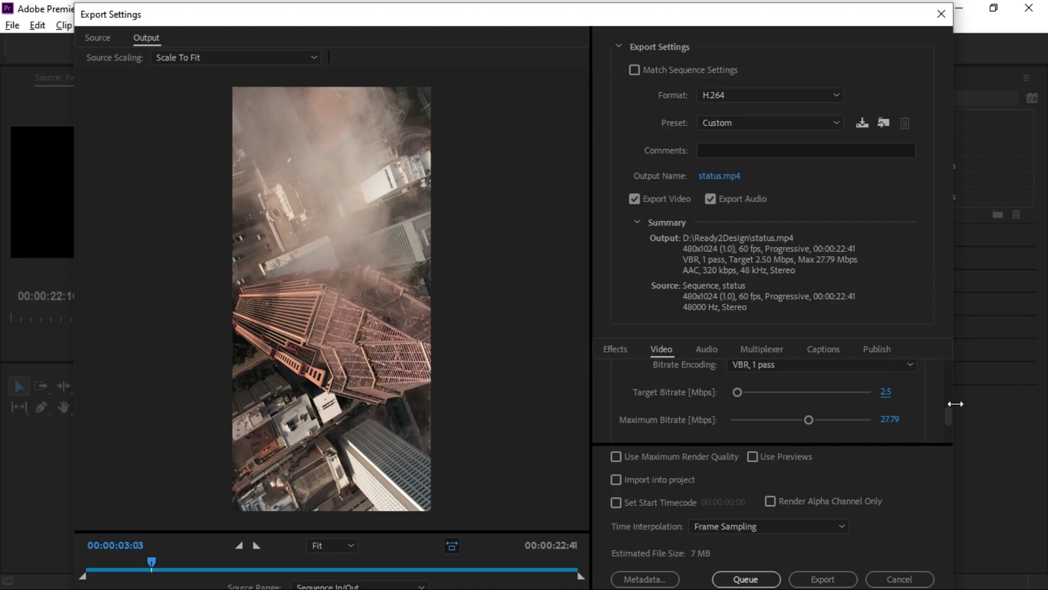
# Export the sequence as status.mp4 and reposition the new file on the desktop
pyautogui.click(831, 583)
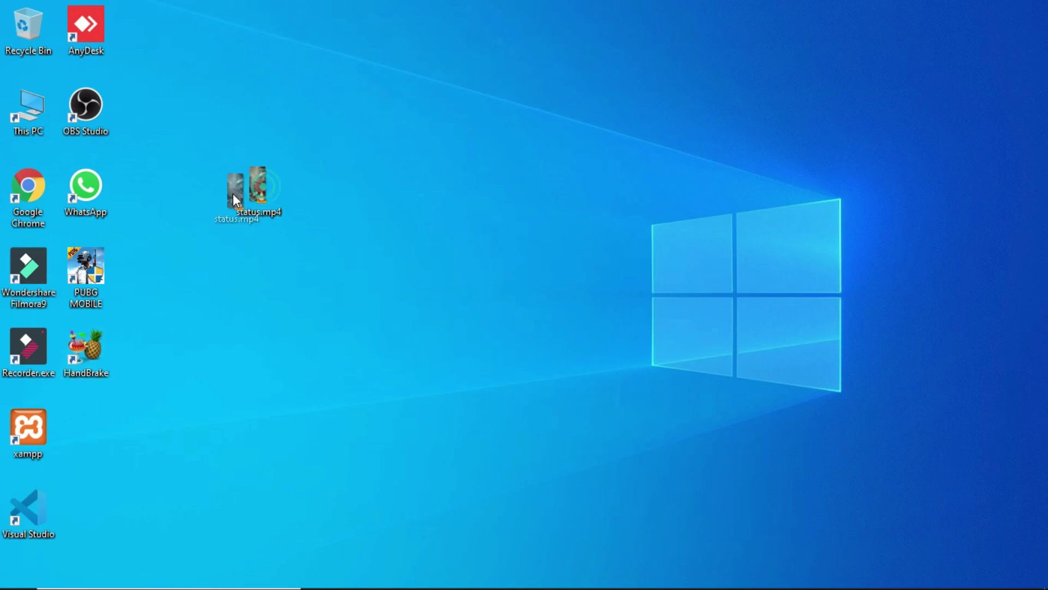
pyautogui.moveTo(233, 193); pyautogui.dragTo(197, 192)
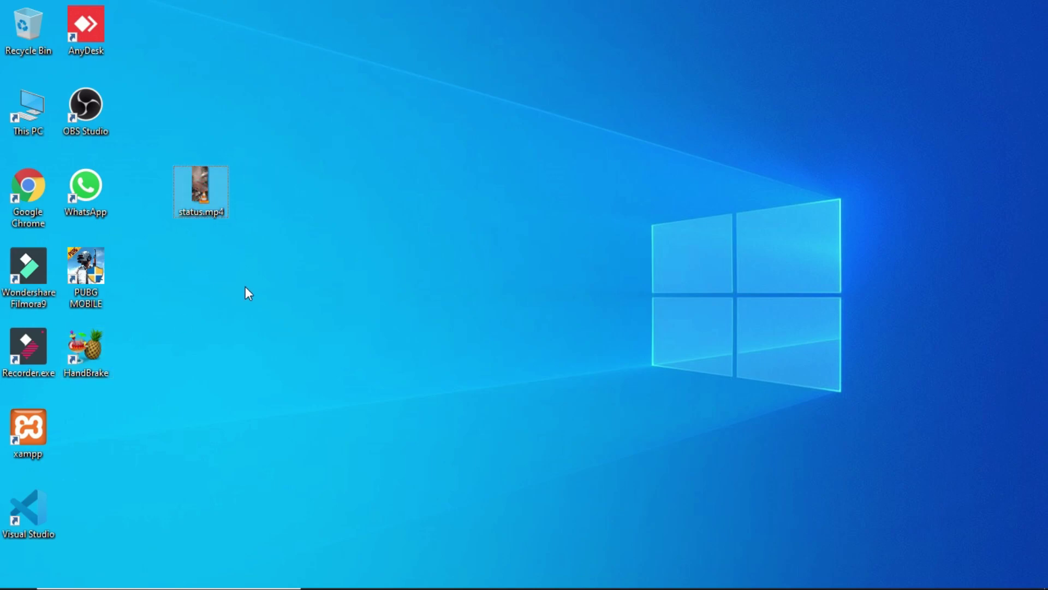
# Launch HandBrake and drag status.mp4 from the desktop in as the source
pyautogui.click(91, 353)
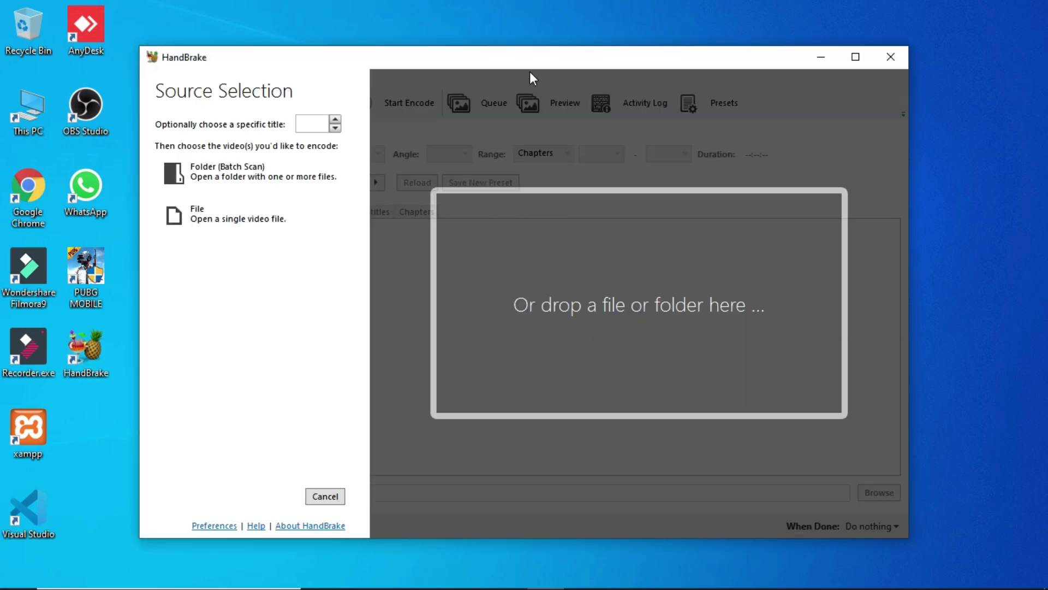
pyautogui.moveTo(513, 66); pyautogui.dragTo(636, 35)
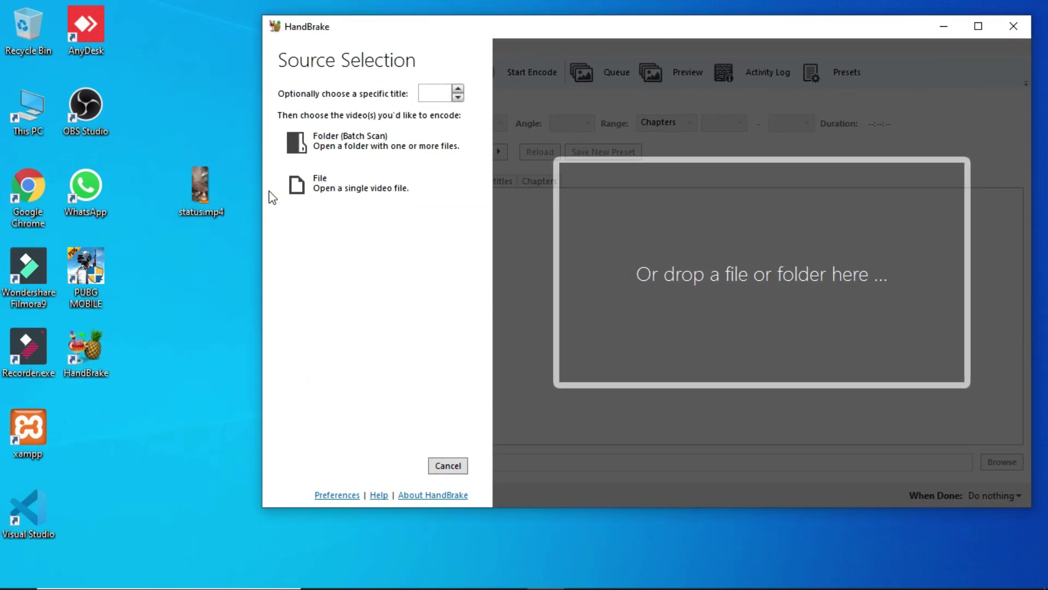
pyautogui.moveTo(609, 252); pyautogui.dragTo(762, 363)
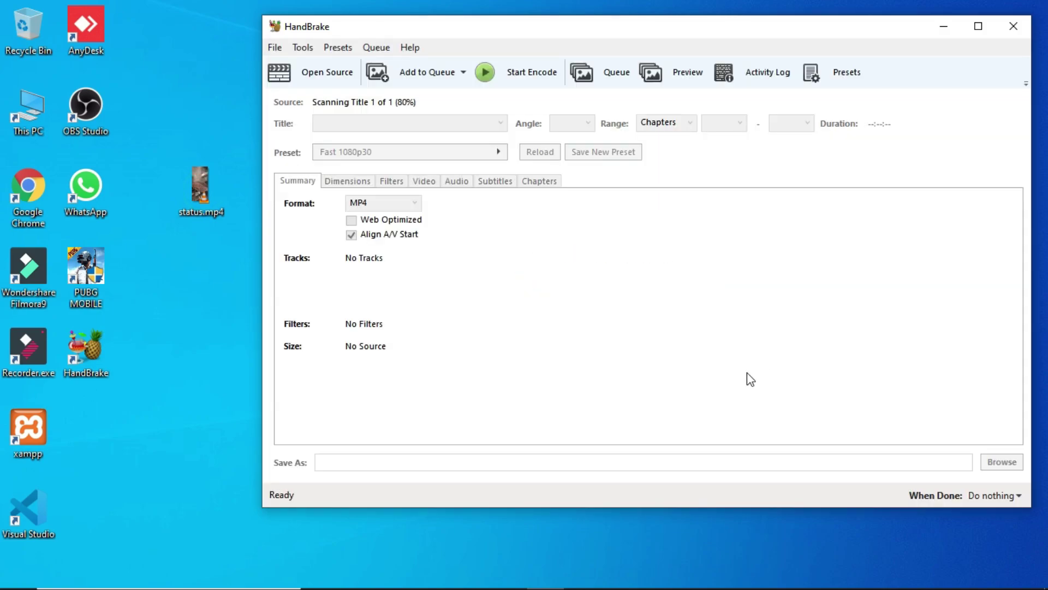
pyautogui.moveTo(671, 31); pyautogui.dragTo(595, 50)
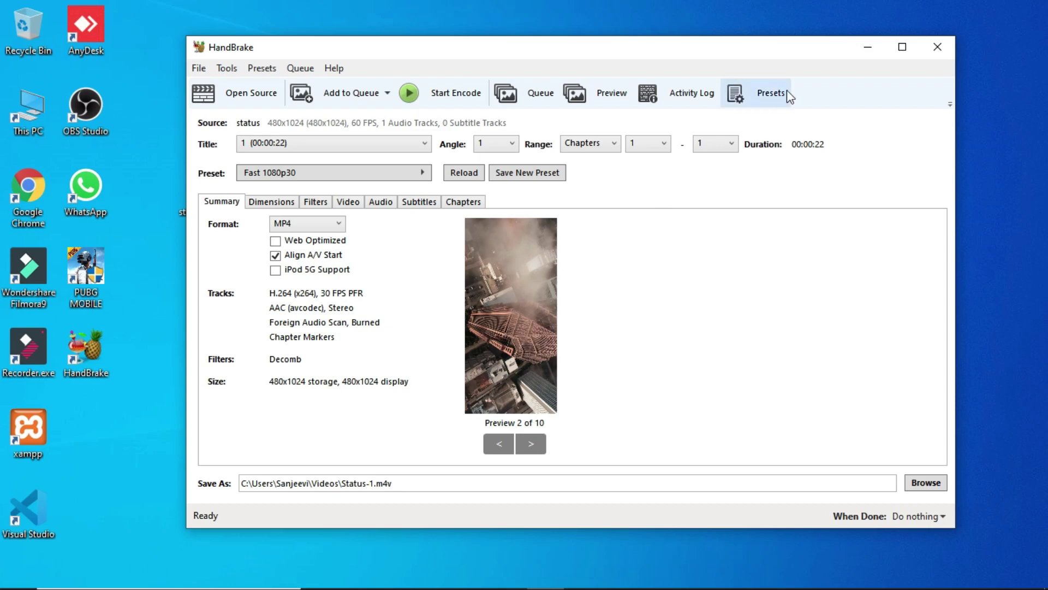
# Maximize HandBrake, apply the General Very Fast 1080p30 preset, and enable Web Optimized
pyautogui.click(902, 48)
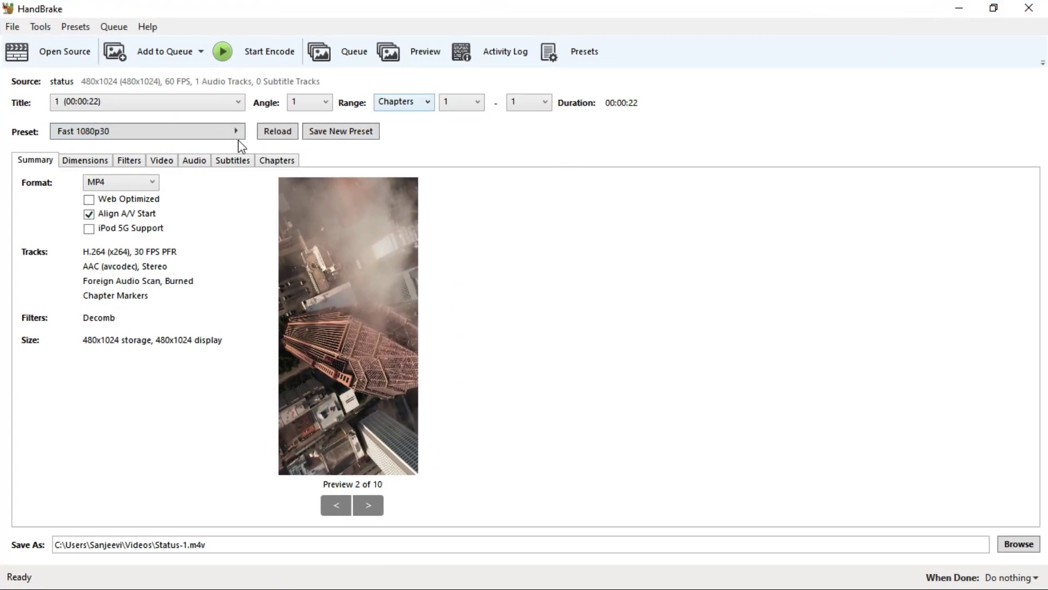
pyautogui.click(212, 136)
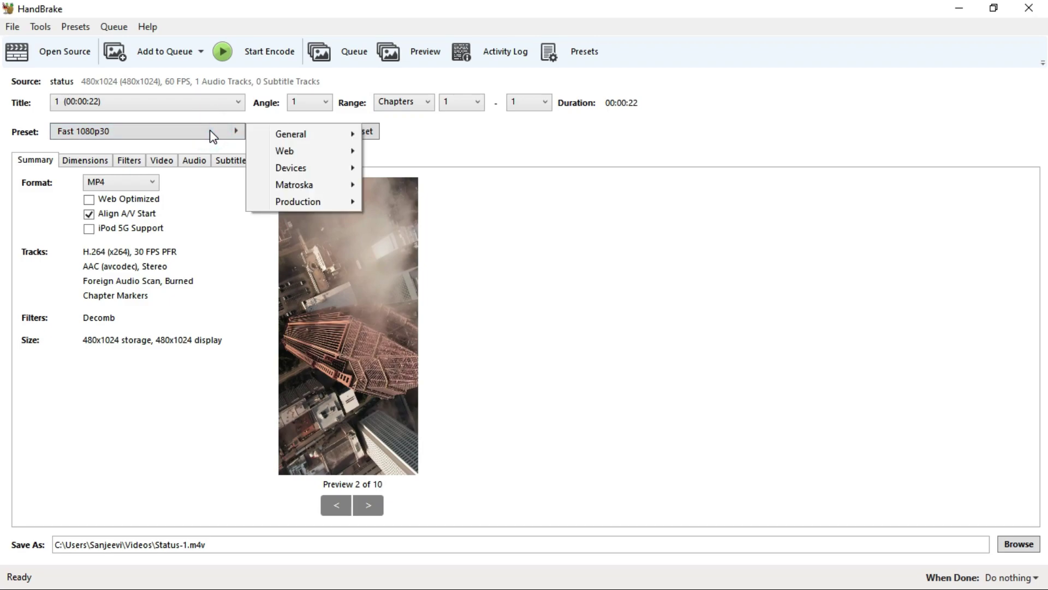
pyautogui.moveTo(331, 135)
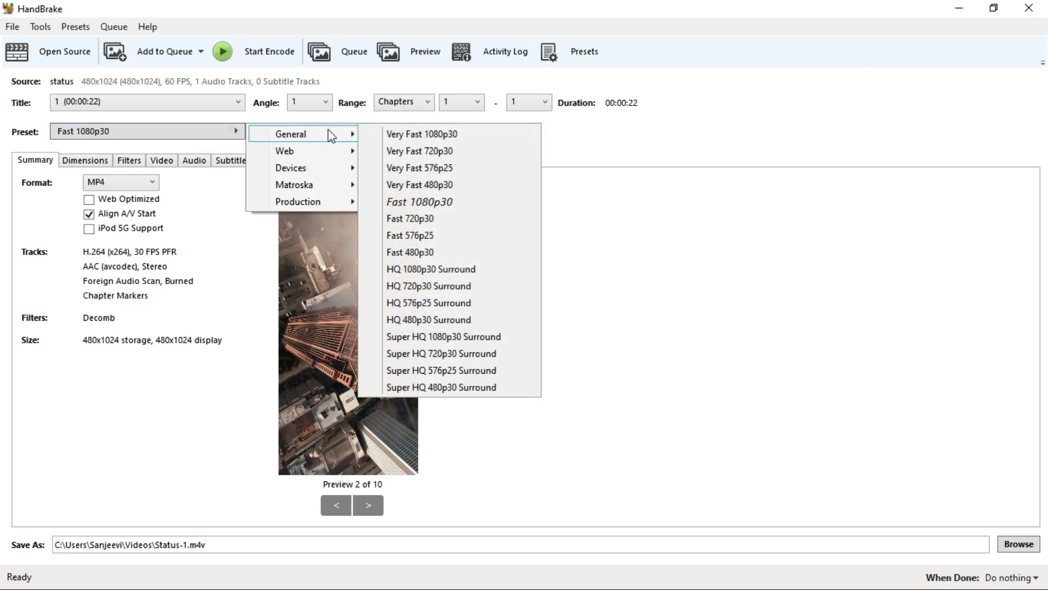
pyautogui.click(469, 135)
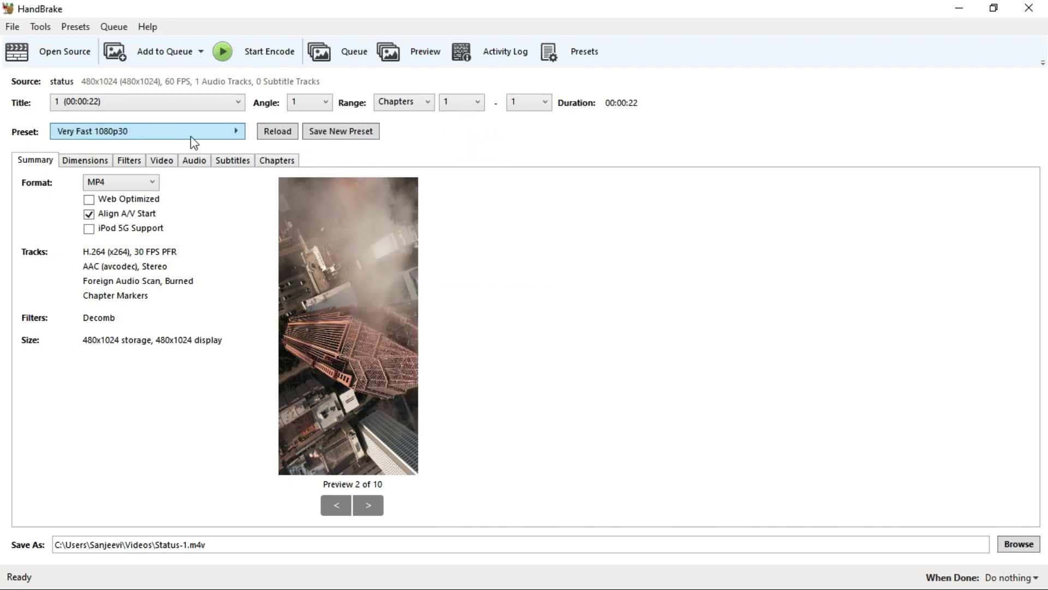
pyautogui.click(89, 201)
pyautogui.click(90, 163)
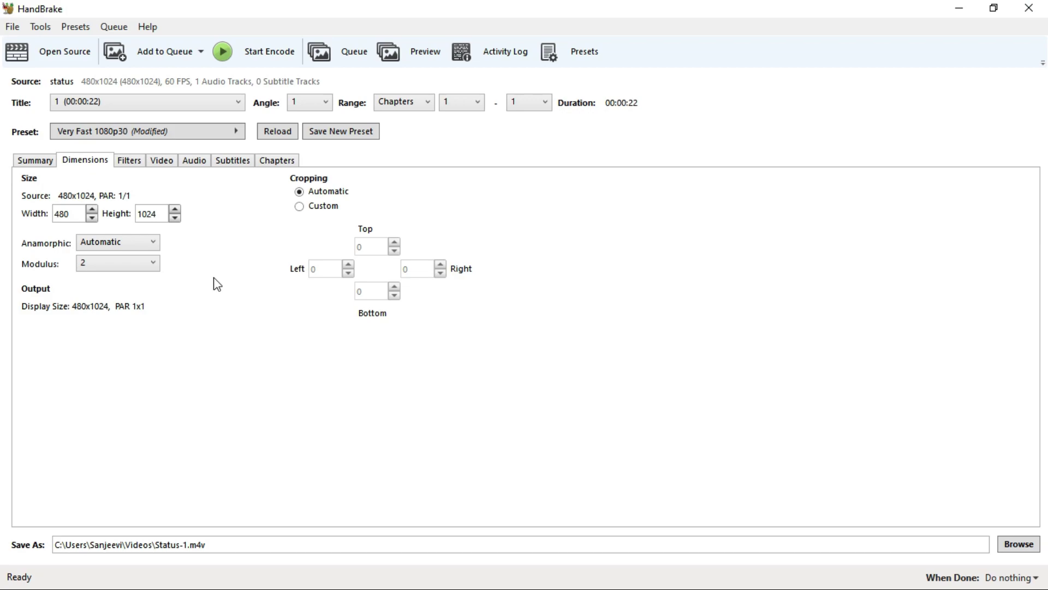
# Set the Sharpen filter to LapSharp with the Very Strong preset
pyautogui.click(134, 162)
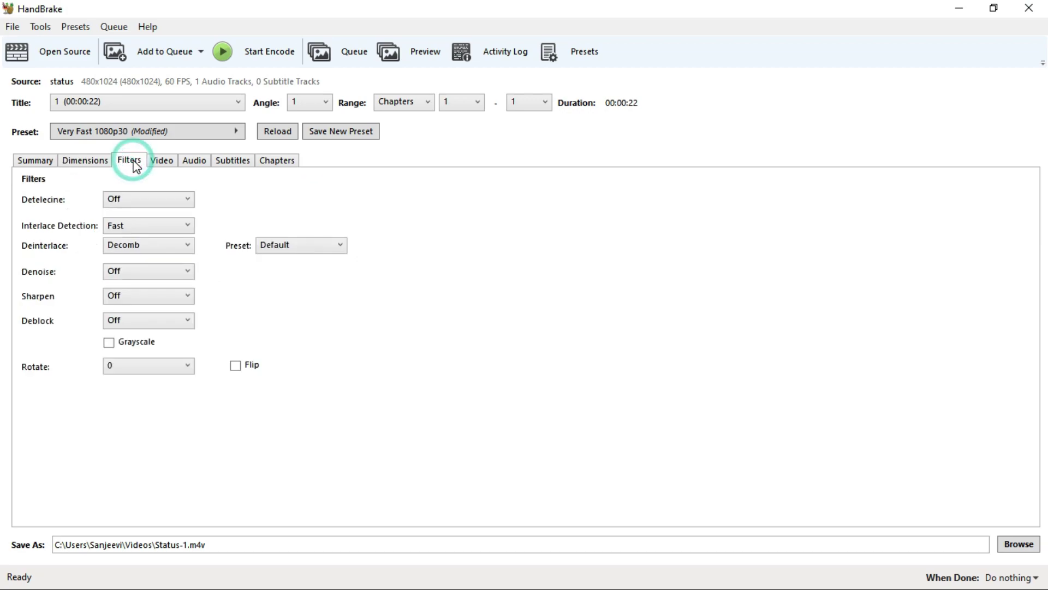
pyautogui.click(175, 297)
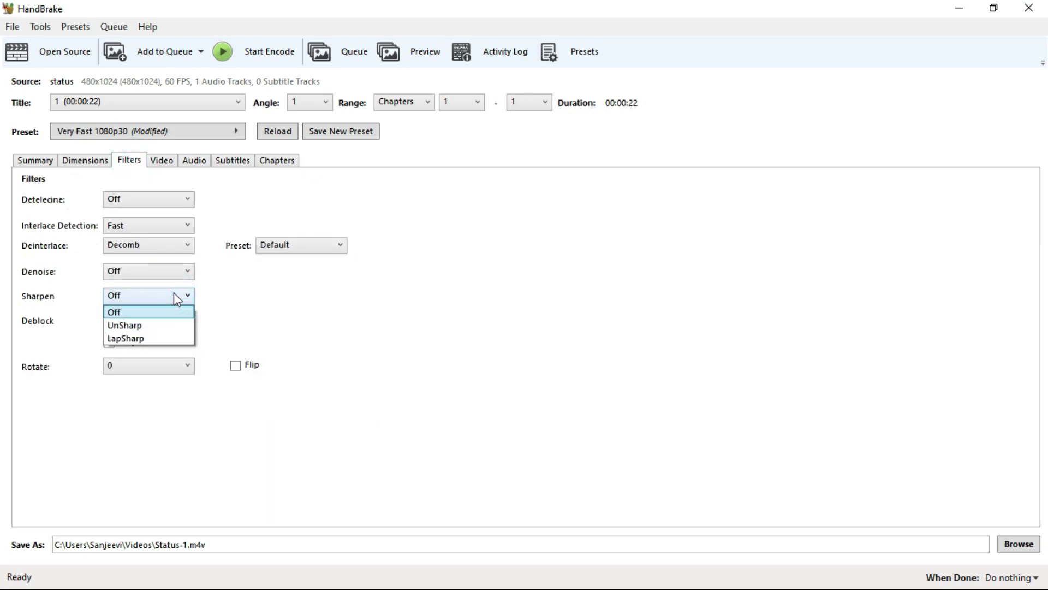
pyautogui.click(144, 339)
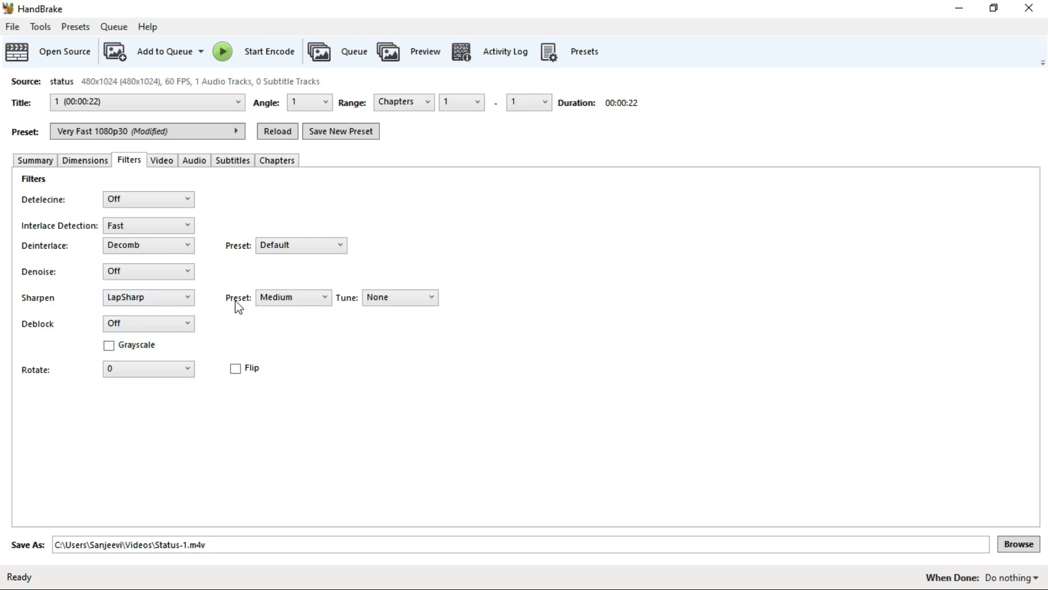
pyautogui.click(318, 301)
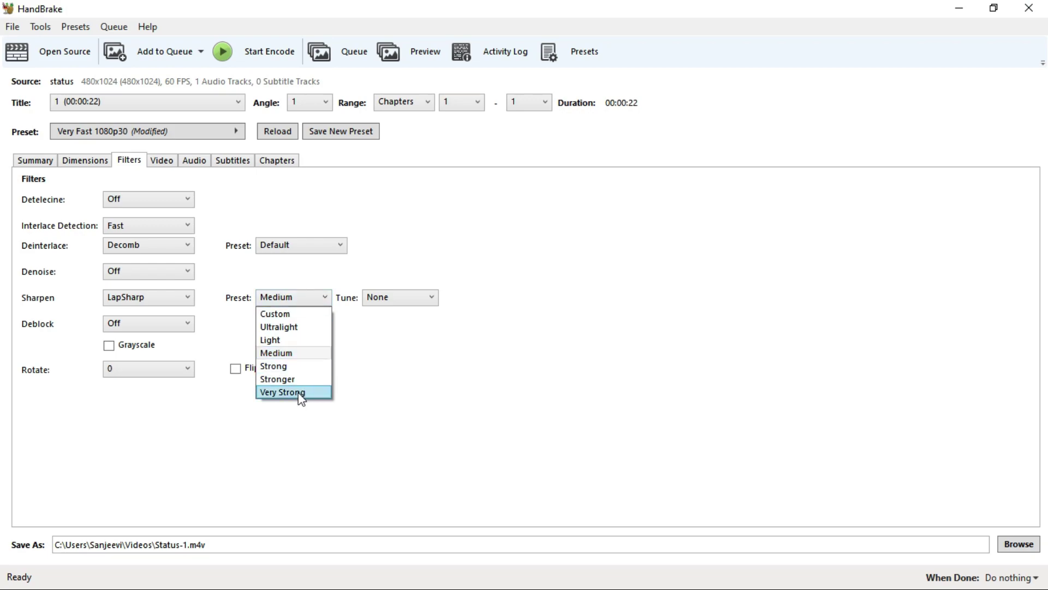
pyautogui.click(300, 393)
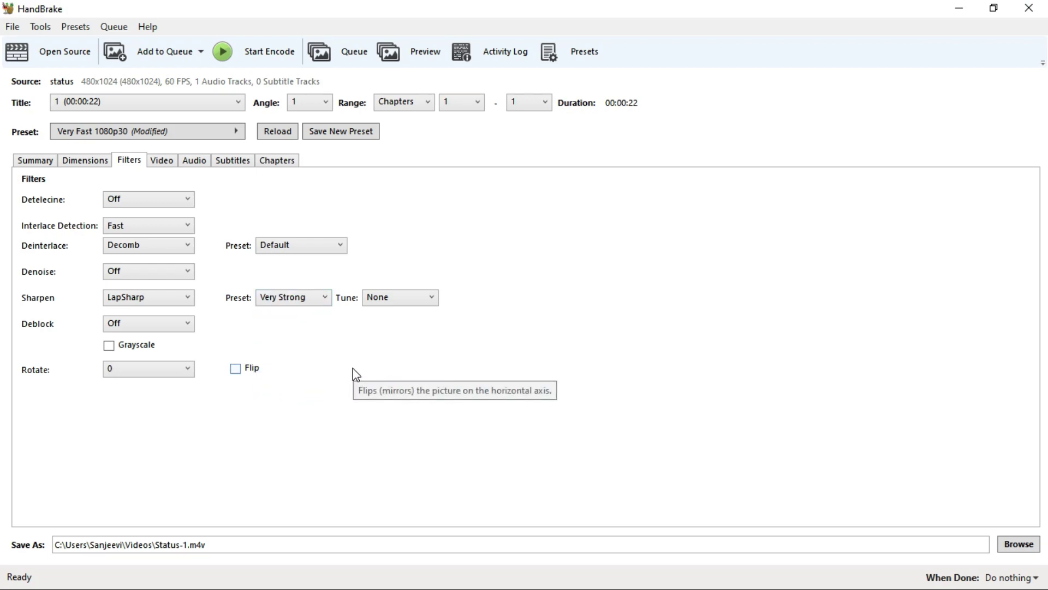
pyautogui.click(161, 160)
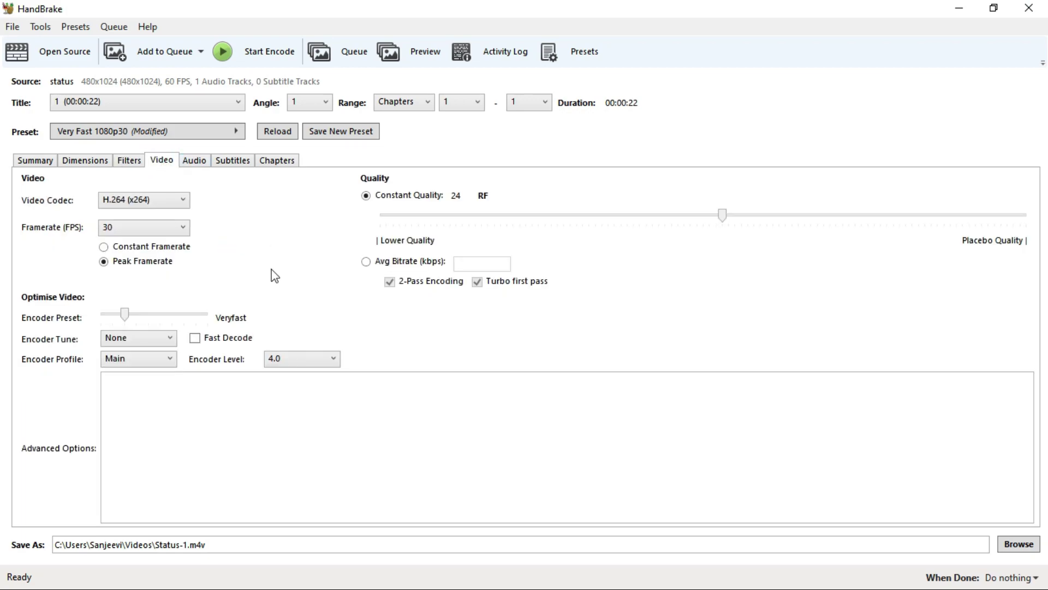
# Set framerate to Same as source and lower constant quality to 25.5 RF
pyautogui.click(179, 227)
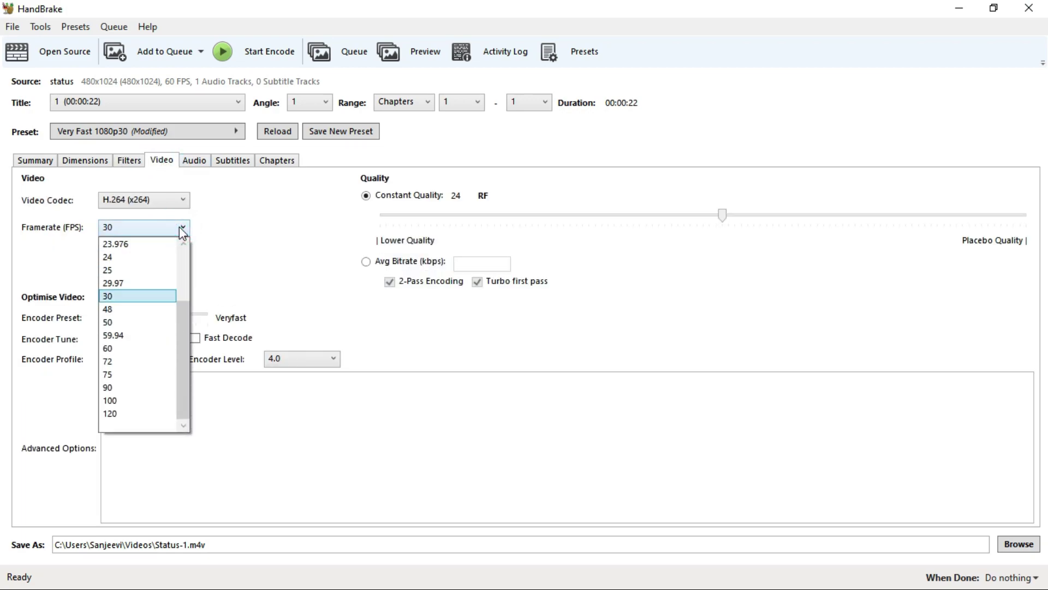
pyautogui.moveTo(188, 323); pyautogui.dragTo(159, 243)
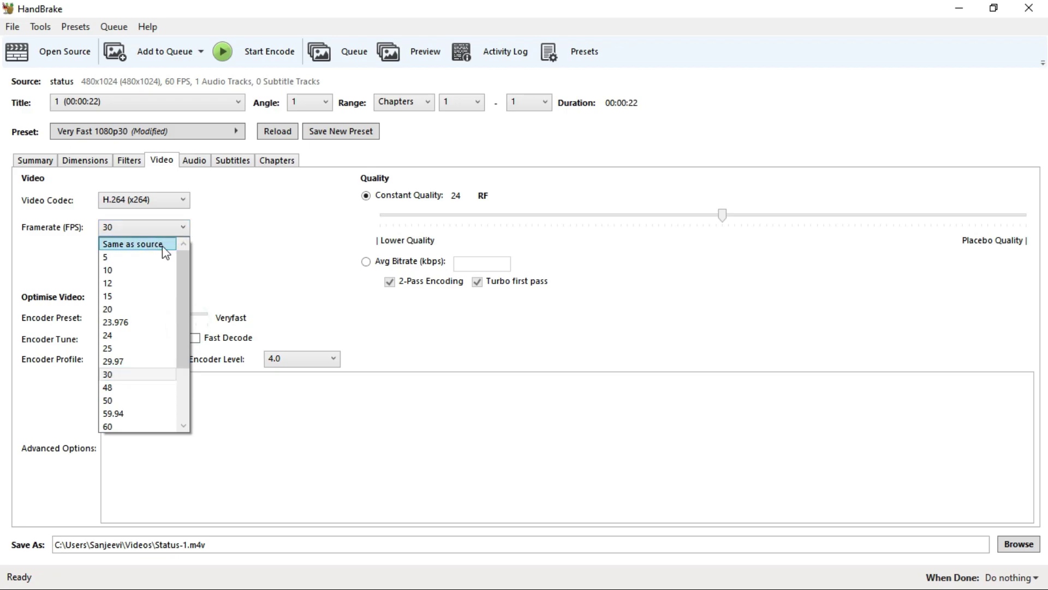
pyautogui.click(154, 246)
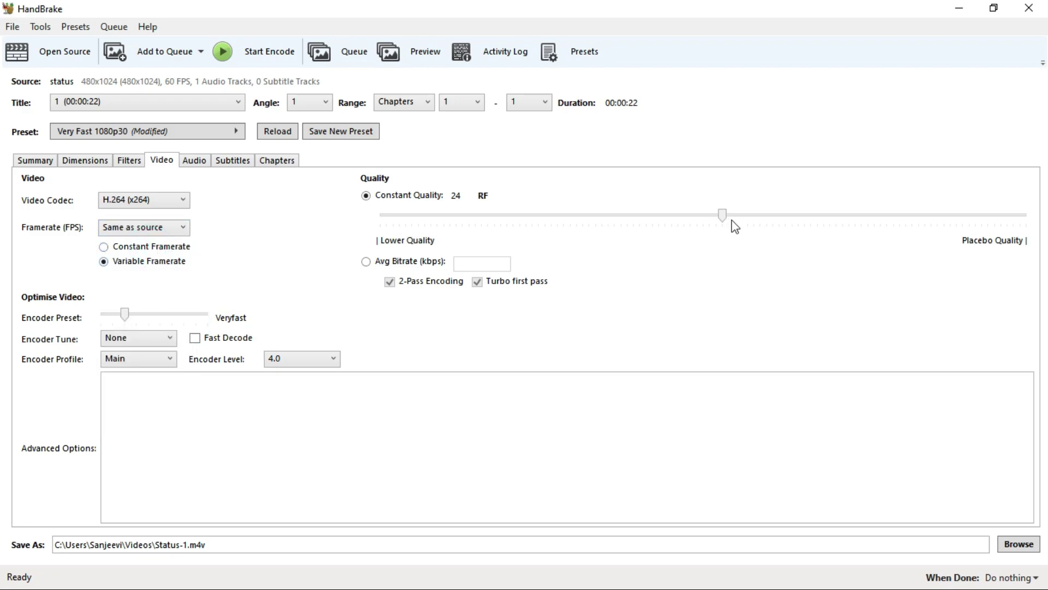
pyautogui.moveTo(722, 215); pyautogui.dragTo(698, 217)
pyautogui.click(195, 163)
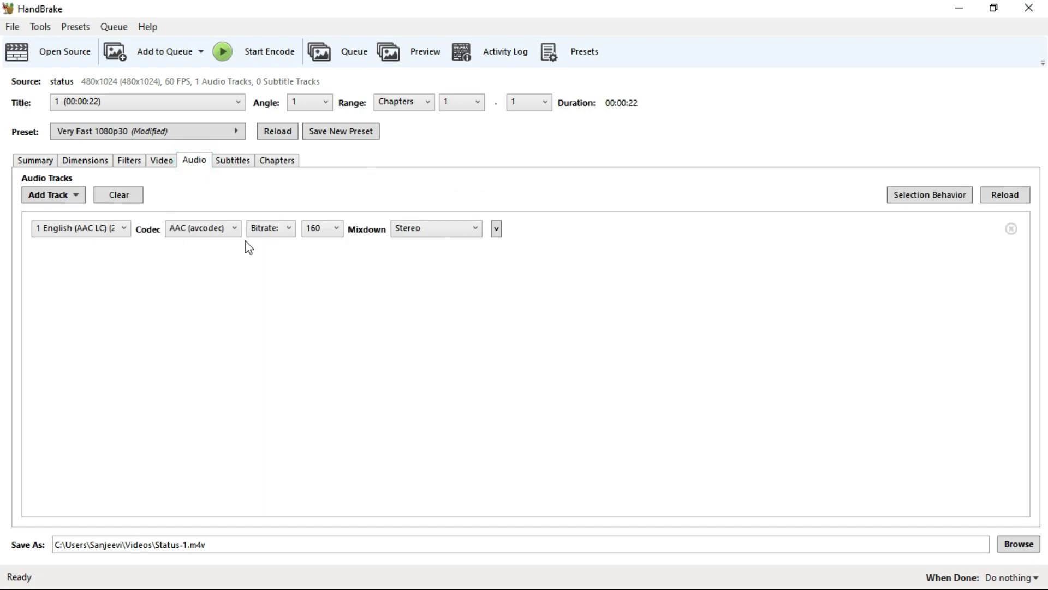
# Set the audio bitrate to 128 and point the Save As path to the Desktop
pyautogui.click(313, 229)
pyautogui.click(319, 296)
pyautogui.click(35, 164)
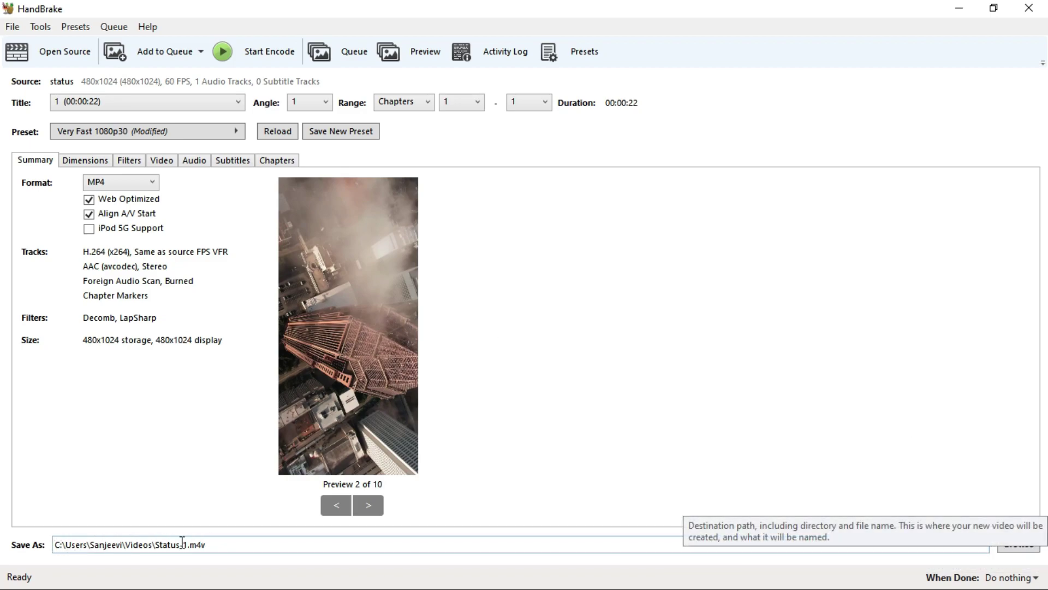
pyautogui.click(236, 546)
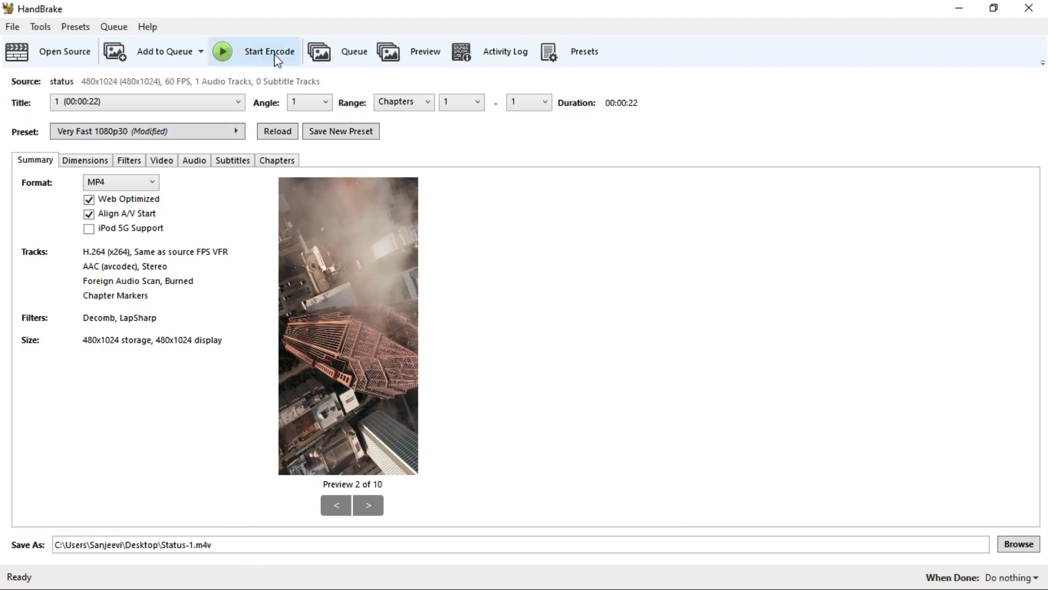
# Encode Status-1.m4v, minimize HandBrake, and select the finished file on the desktop
pyautogui.click(274, 56)
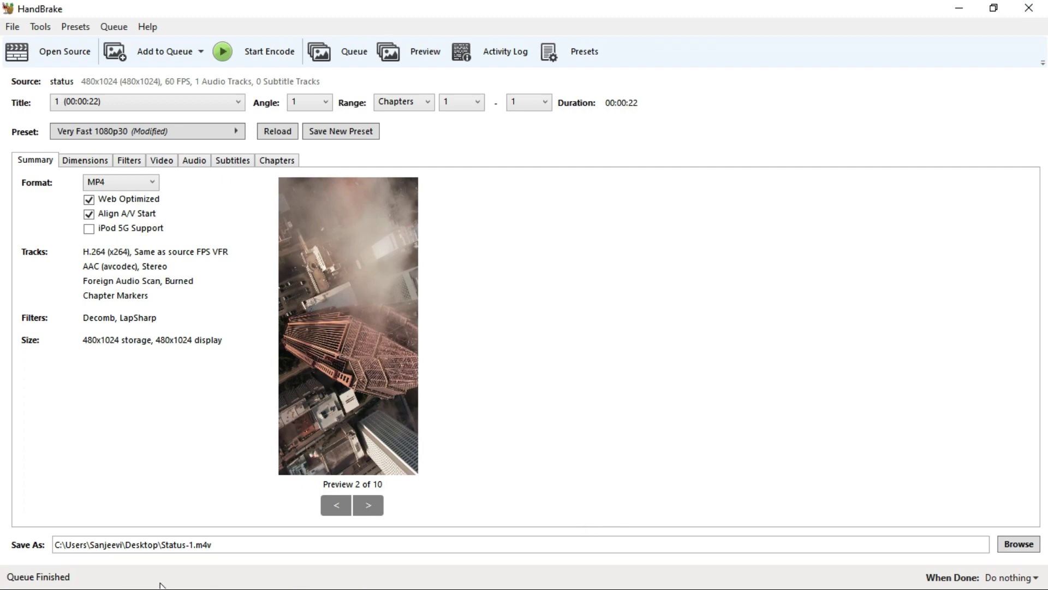
pyautogui.click(954, 8)
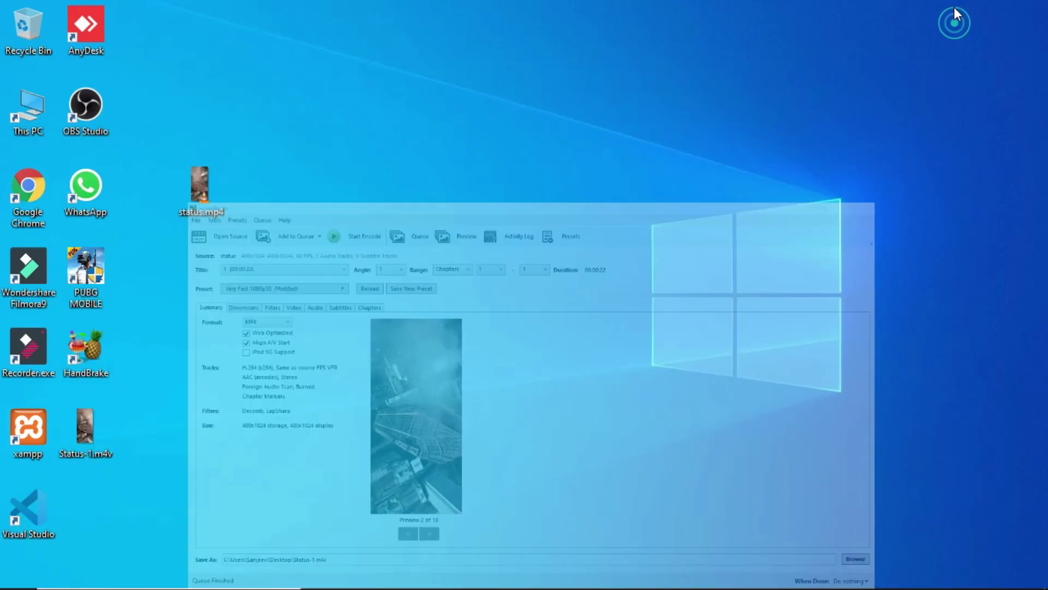
pyautogui.click(84, 448)
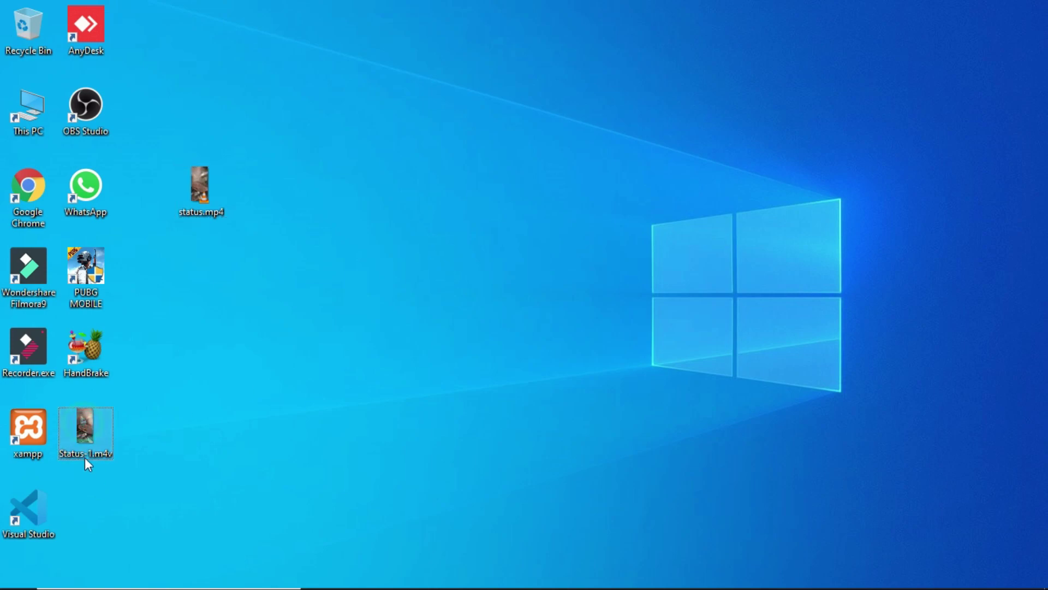